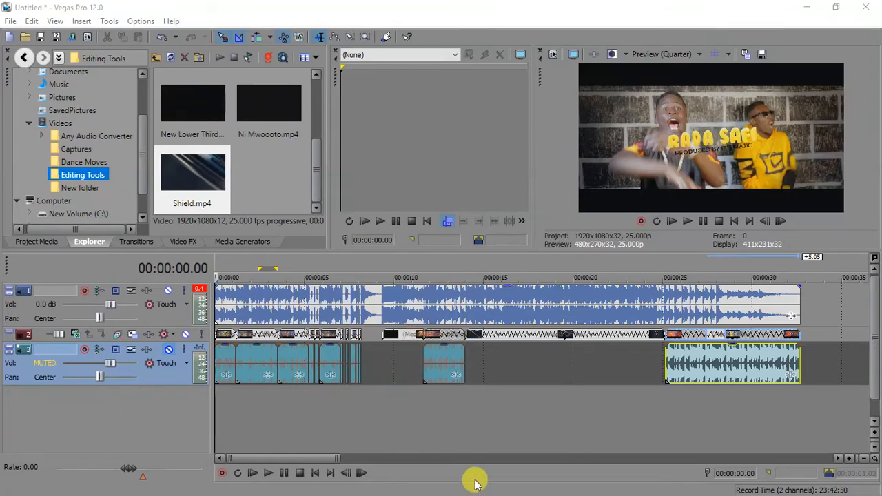
Step: Switch to ACID Pro with Training day.acd, enlarge the track area and play the arrangement from the start
key(super)
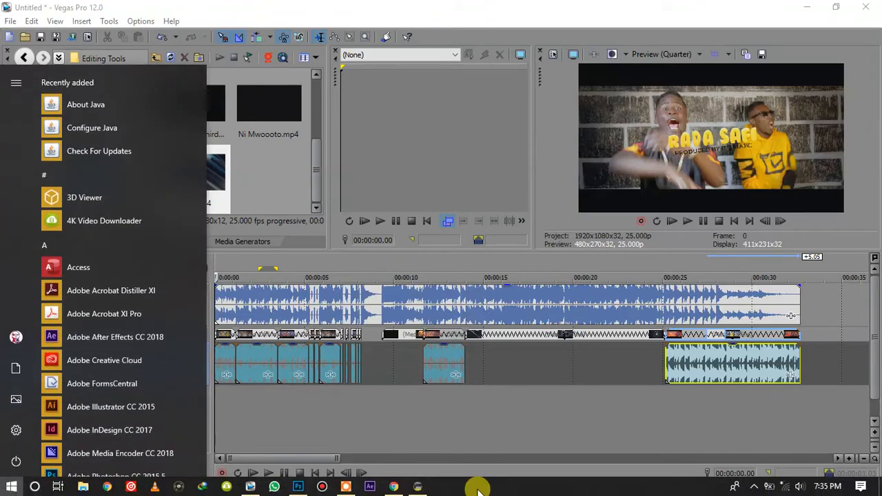
mouse_move(421, 487)
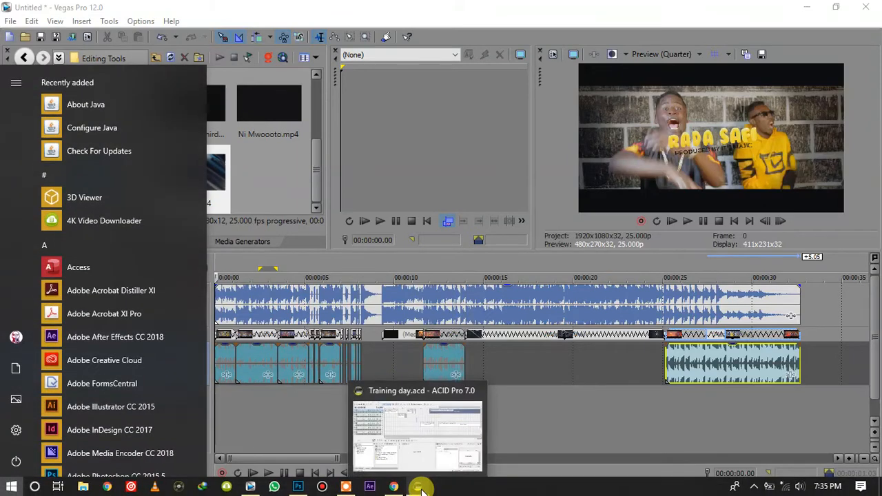
click(420, 487)
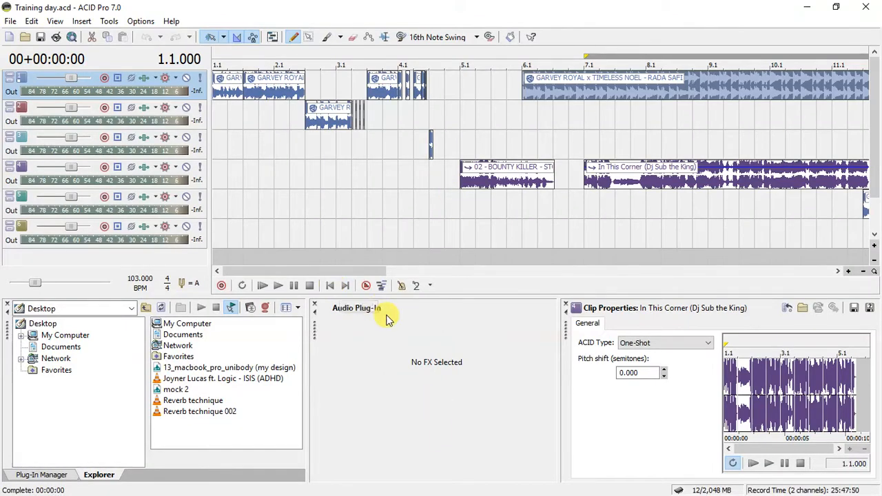
drag(384, 300, 380, 336)
key(space)
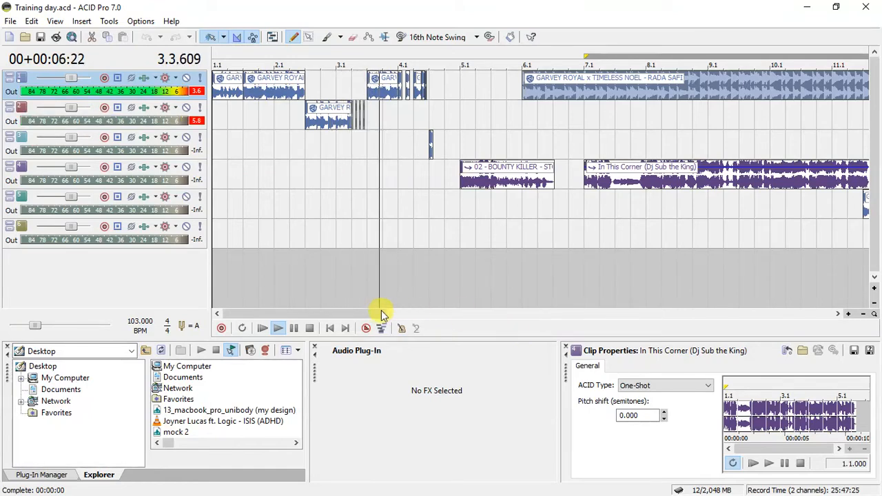
drag(374, 315, 381, 320)
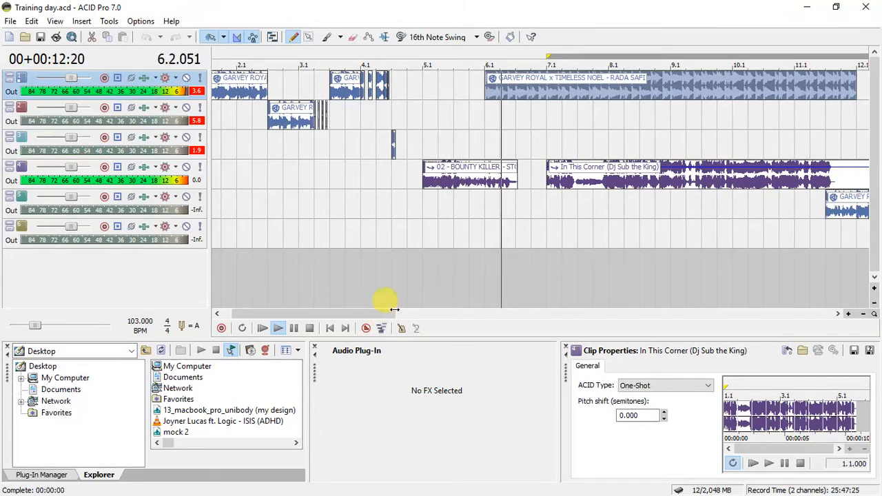
Step: Play the arrangement around beat 4.3 and select the short clip on track 3
click(392, 194)
key(space)
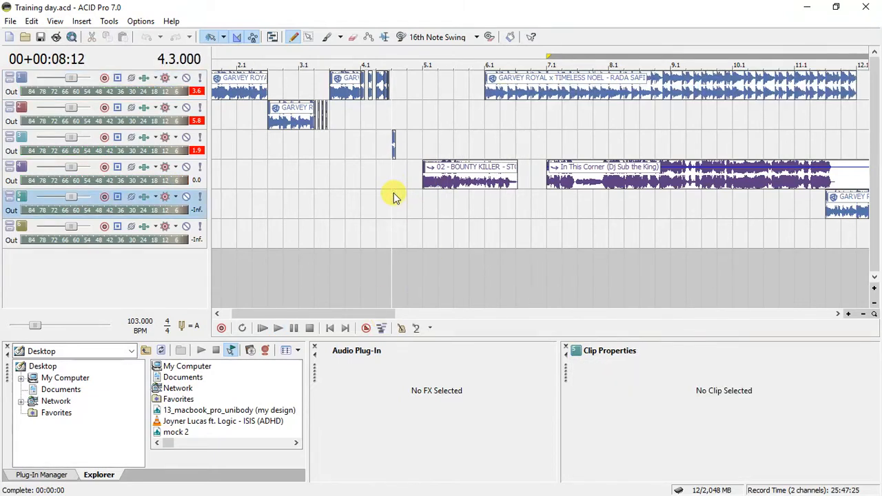
click(377, 124)
key(space)
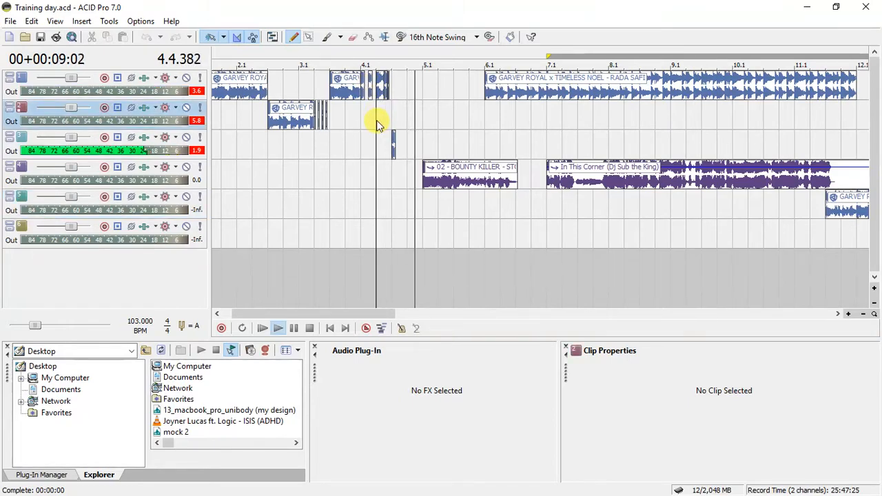
key(space)
click(392, 142)
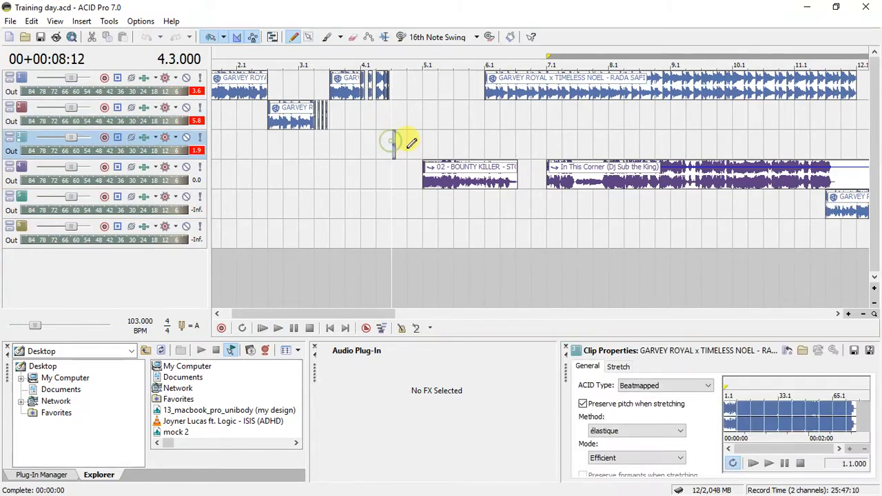
key(space)
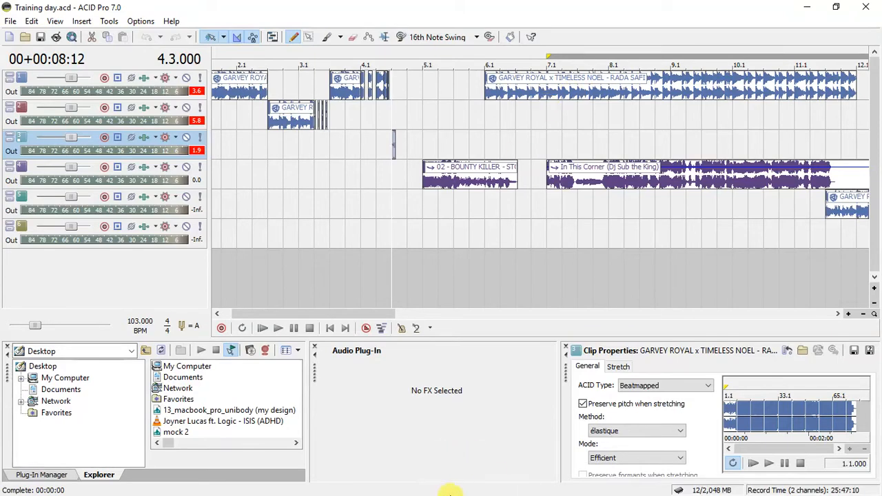
Step: Switch to Vegas Pro and play the timeline from the start, stopping after the gap in the video track
key(super)
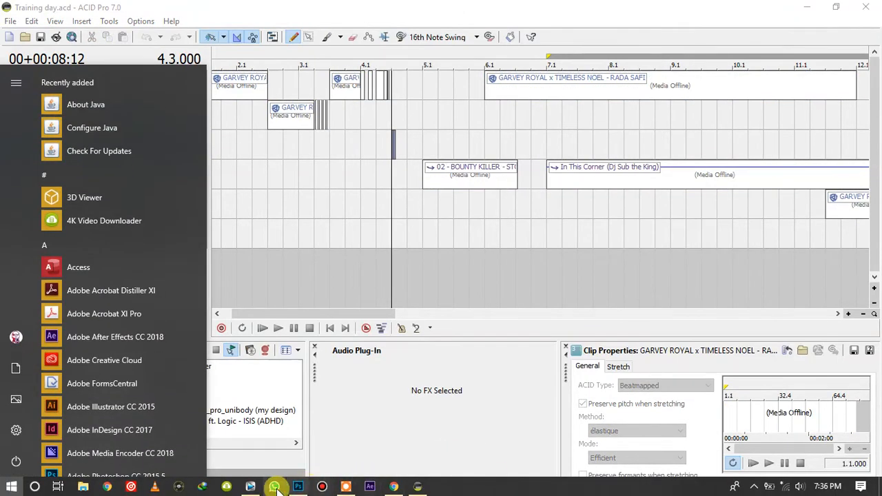
click(274, 486)
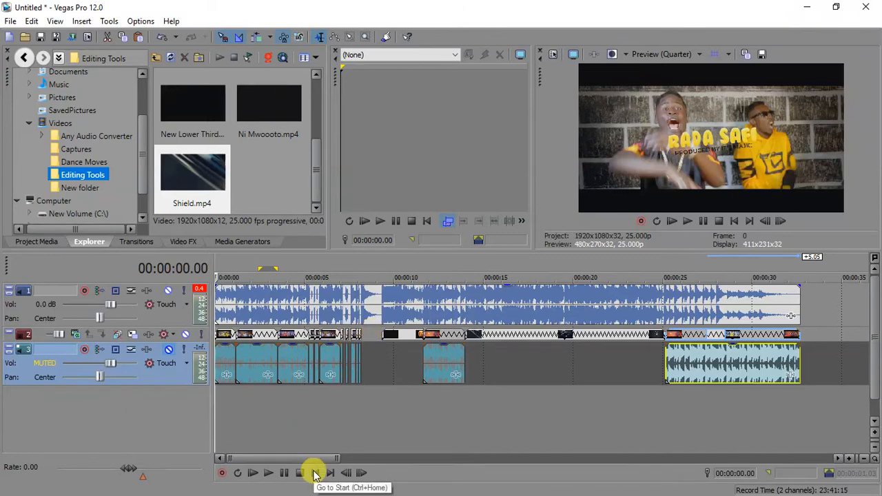
key(space)
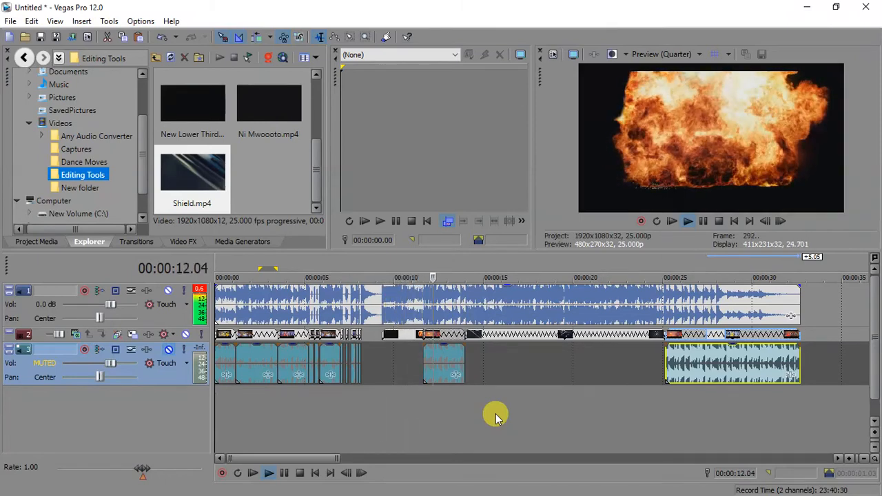
key(space)
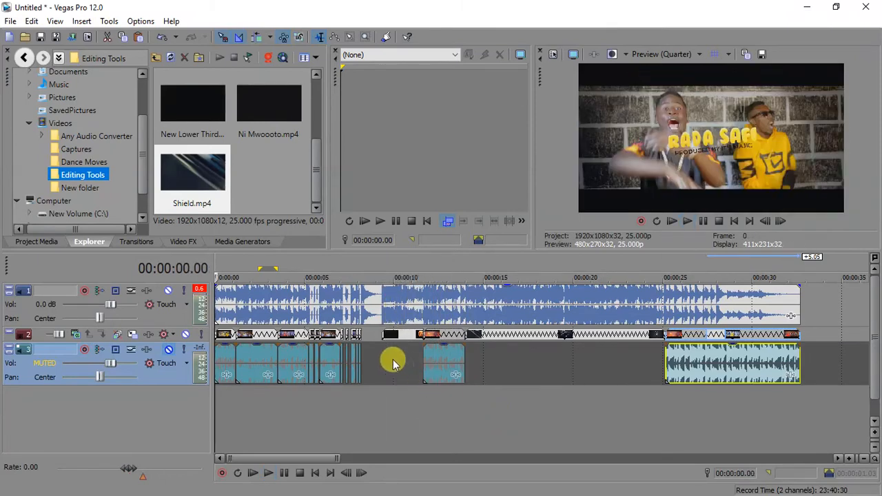
Step: Save a snapshot of the frame at 00:00:08.05, where the video gap begins, as the JPG file Image1 in Pictures
click(364, 339)
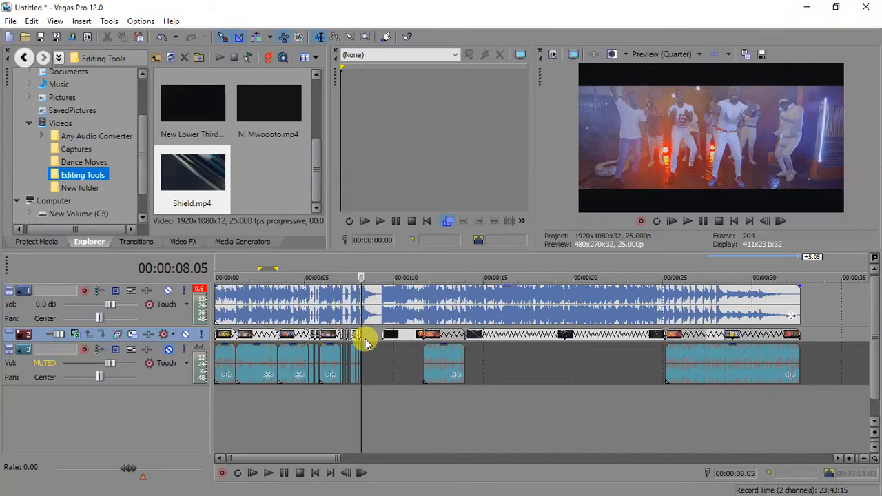
scroll(365, 342, up, 10)
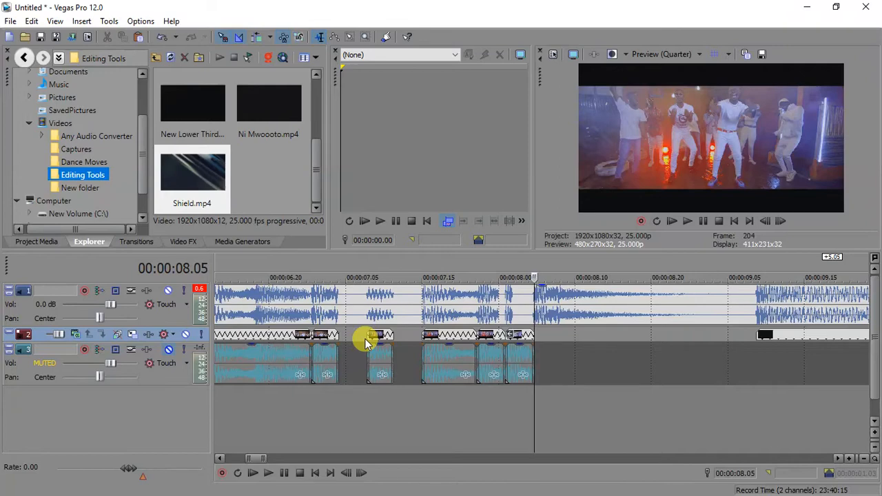
click(479, 335)
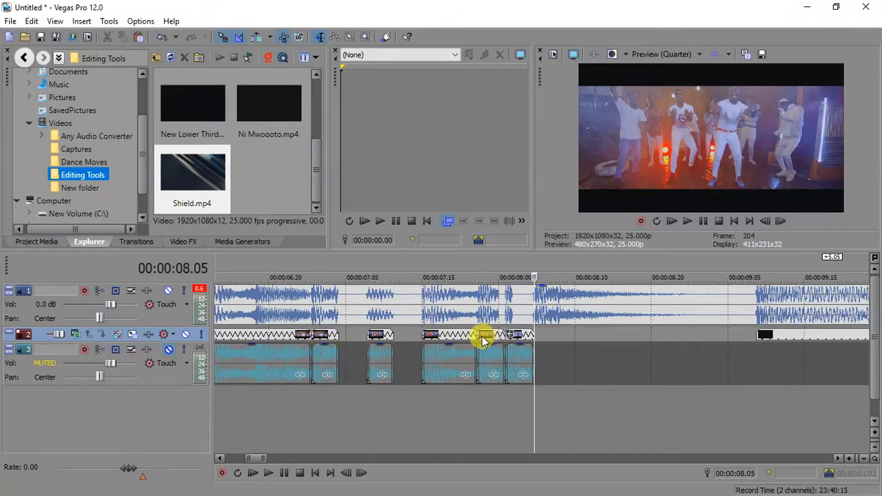
click(529, 335)
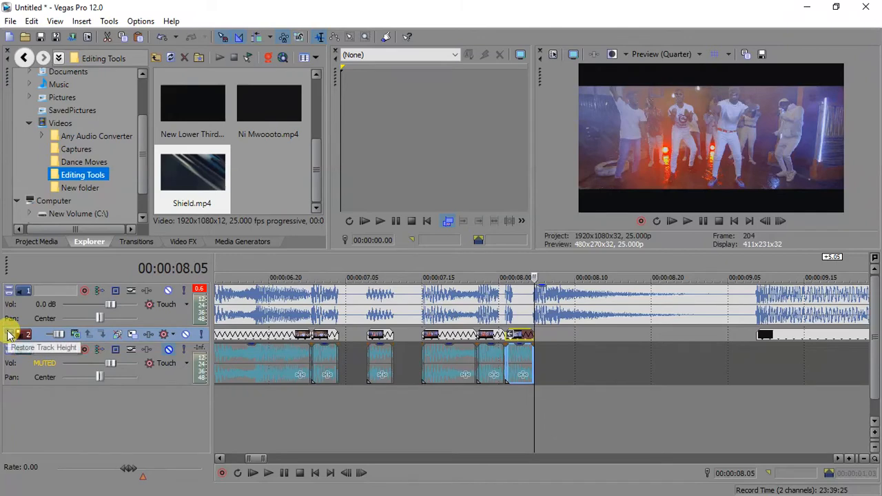
mouse_move(42, 343)
mouse_down()
mouse_move(43, 410)
mouse_move(56, 343)
mouse_up()
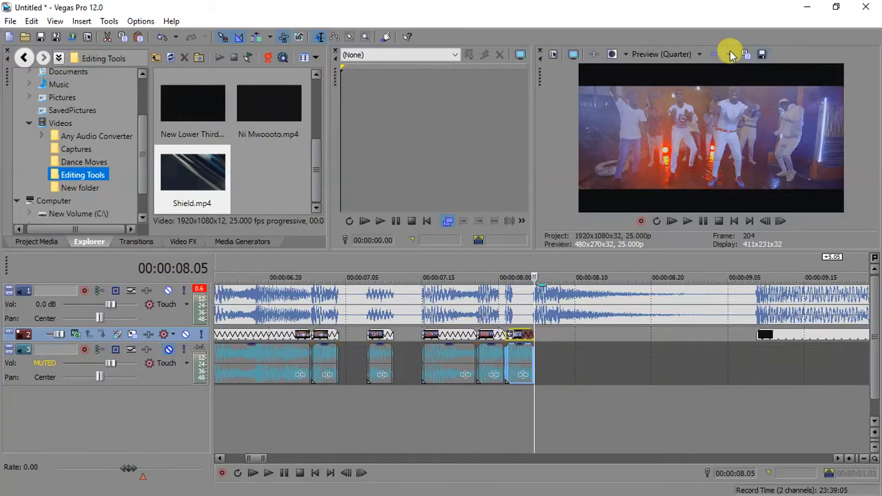
click(764, 54)
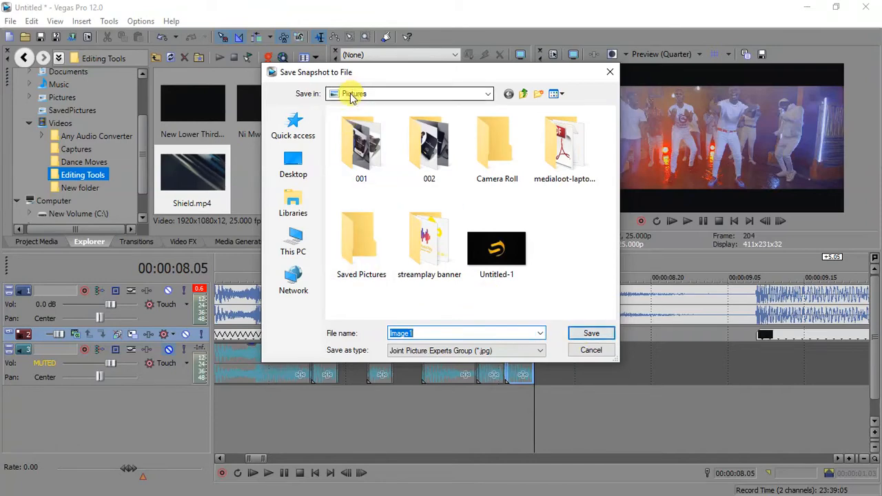
click(583, 337)
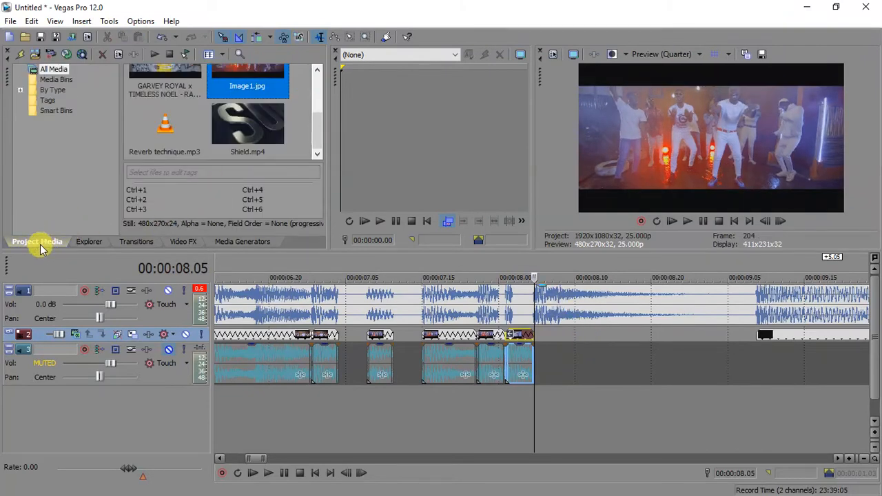
Step: Insert Image1.jpg from the project media into the video track at 00:00:08.05, directly after the last clip before the gap
click(55, 21)
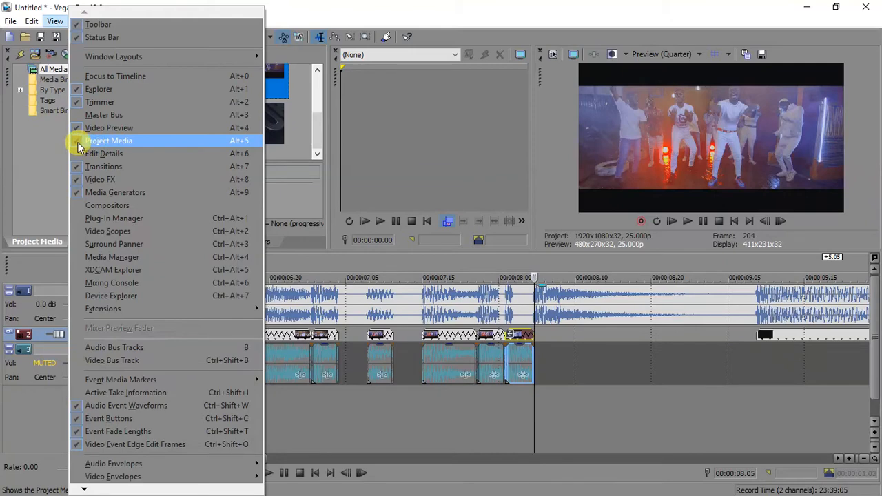
click(42, 236)
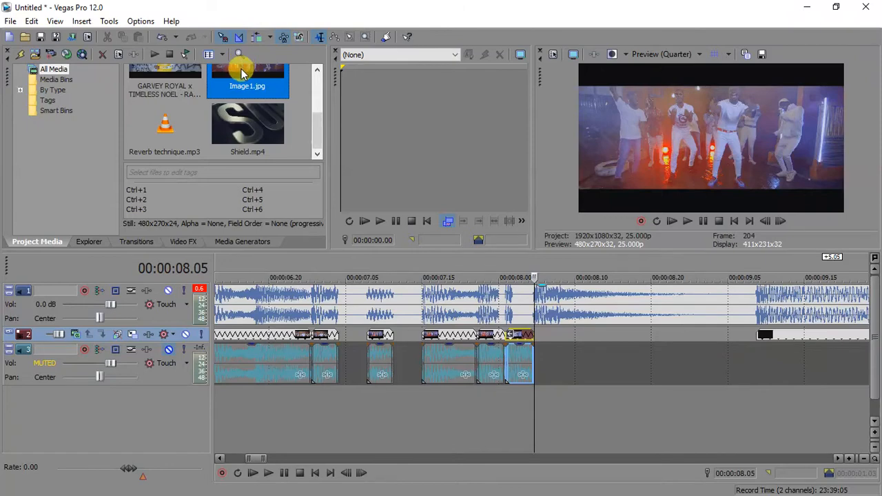
mouse_move(243, 72)
mouse_down()
mouse_move(236, 69)
mouse_move(404, 186)
mouse_move(557, 341)
mouse_move(544, 340)
mouse_up()
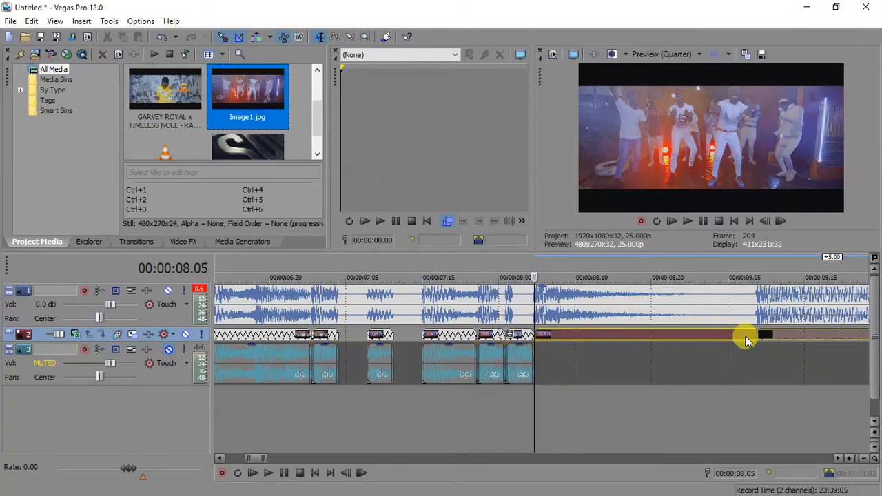
Step: Trim the still image to end where the next video clip begins and give it a fade-out of about 14 frames
click(749, 341)
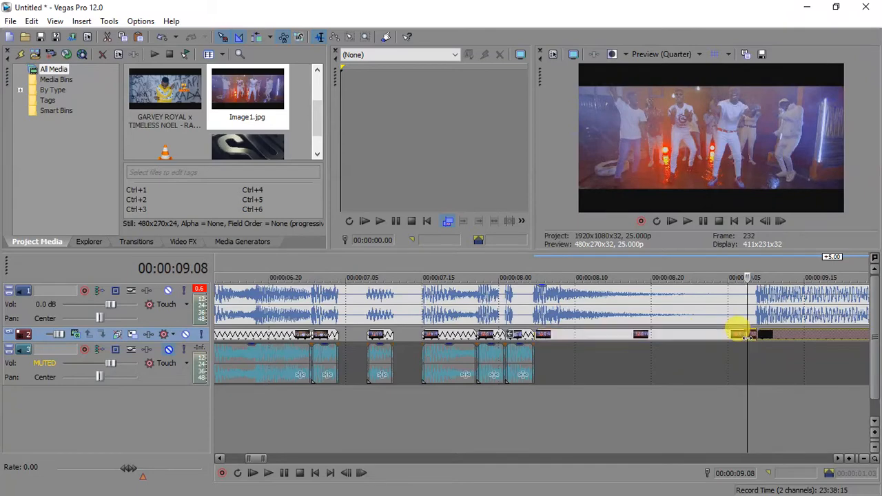
drag(748, 337, 749, 337)
drag(747, 337, 750, 337)
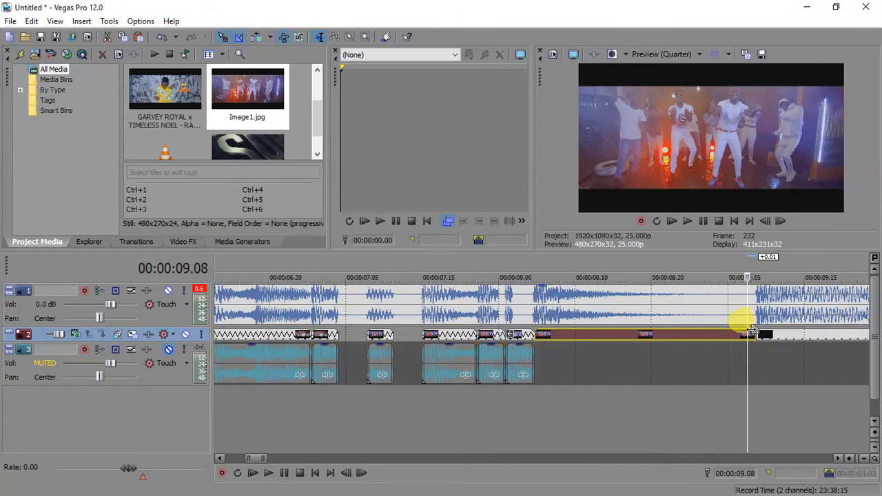
drag(753, 329, 651, 339)
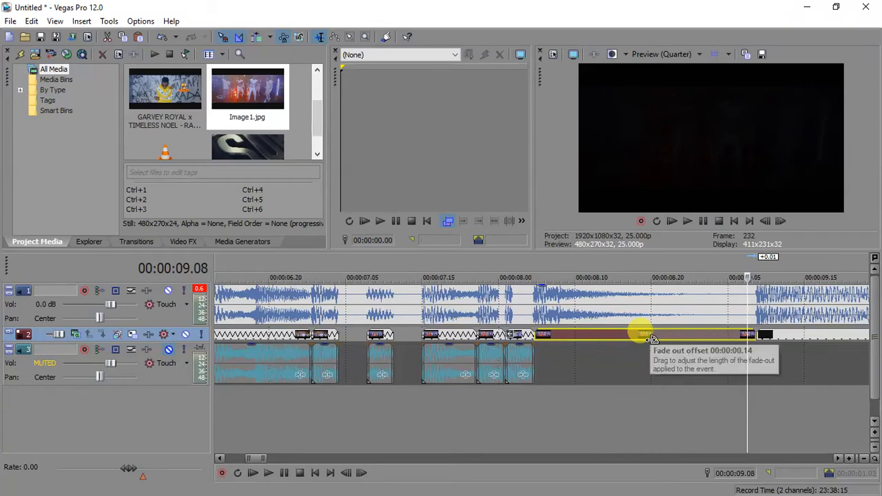
Step: Play the timeline from 00:00:06.16 through the faded still image to review the filled gap
scroll(652, 339, down, 2)
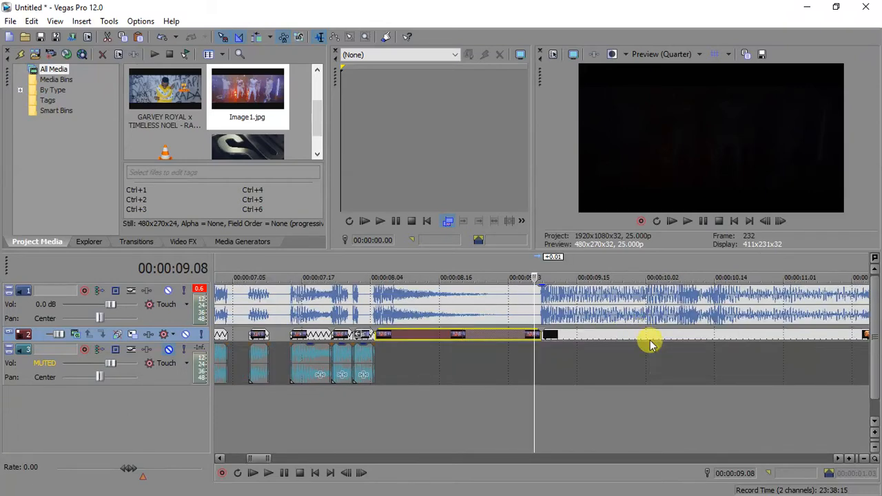
scroll(652, 342, down, 2)
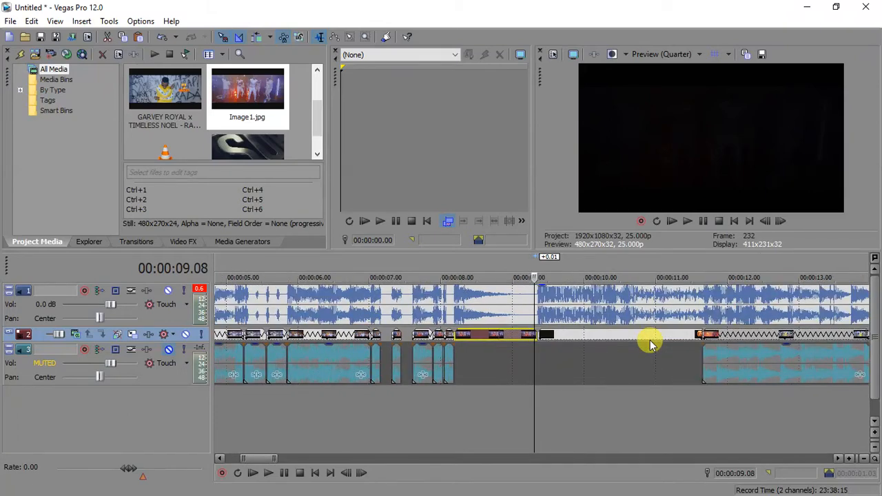
click(344, 358)
key(space)
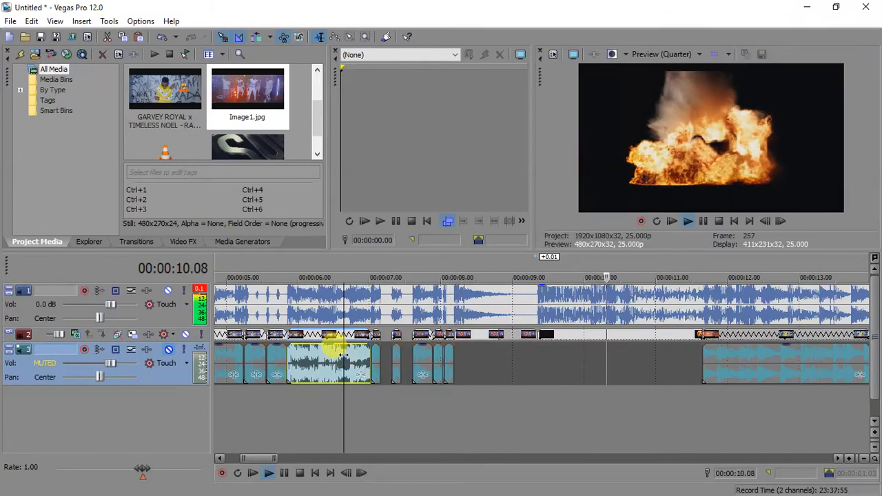
key(space)
key(space)
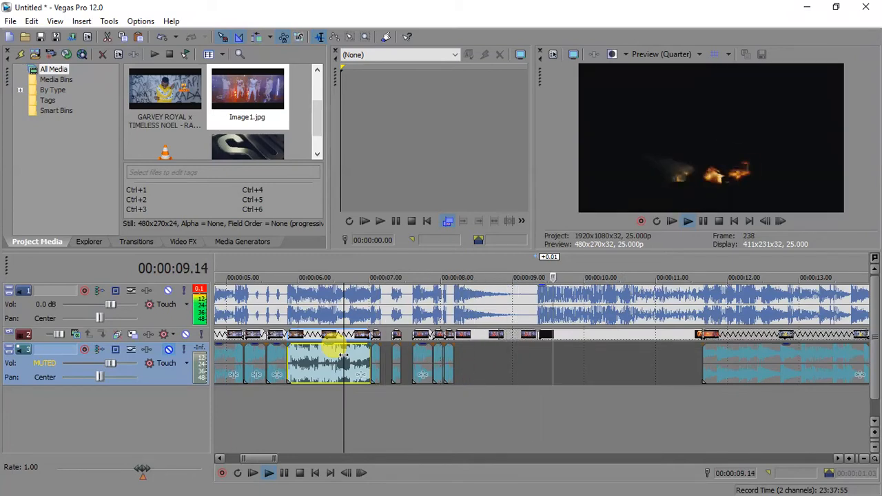
key(space)
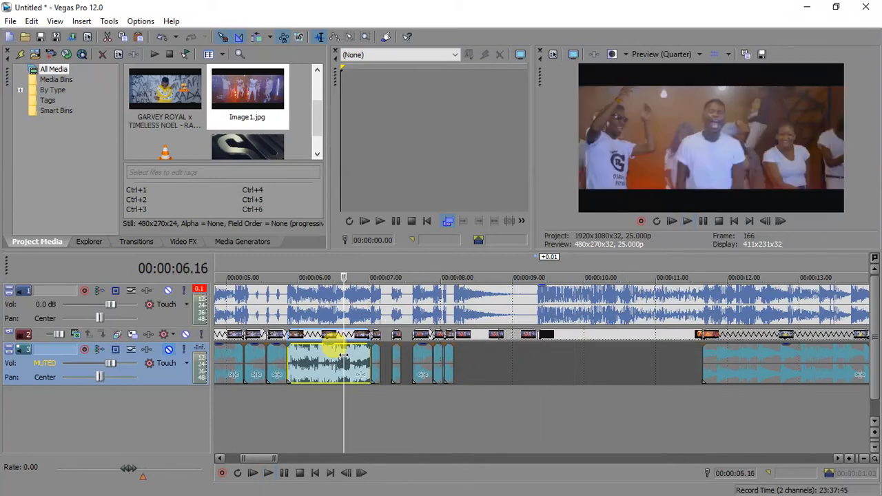
Step: Delete the still image from the video track and select the last clip before the gap at 00:00:08.05
click(470, 334)
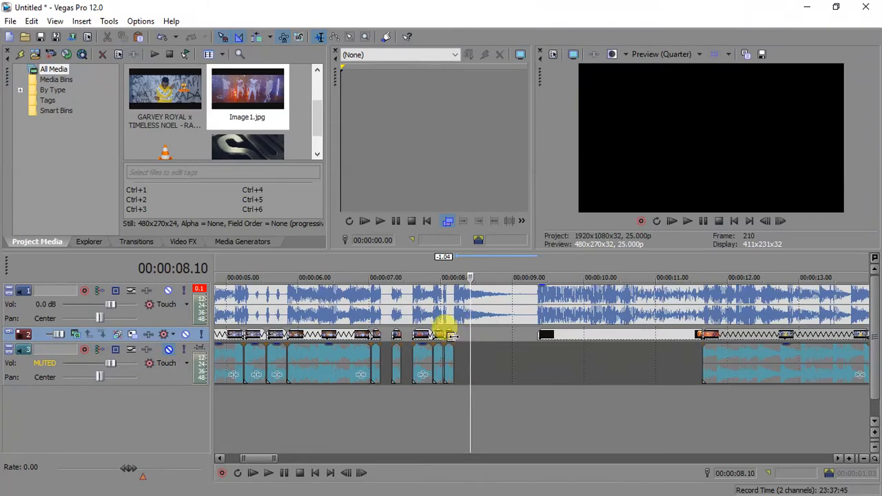
scroll(445, 331, up, 5)
click(469, 335)
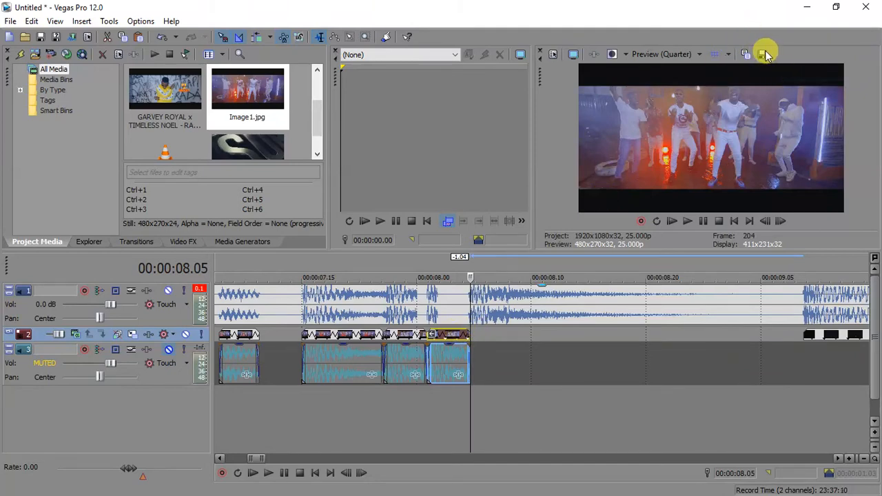
Step: Open the snapshot save dialog to examine the saved images in Pictures, and cancel it
click(765, 54)
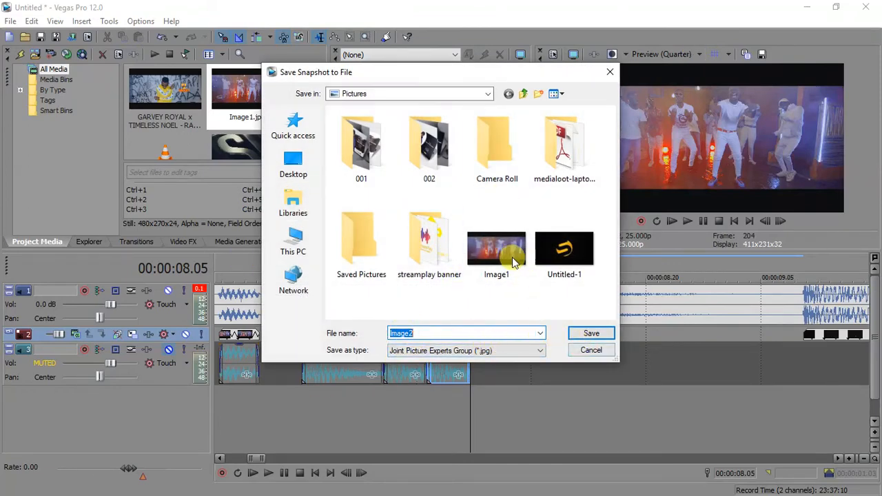
click(591, 350)
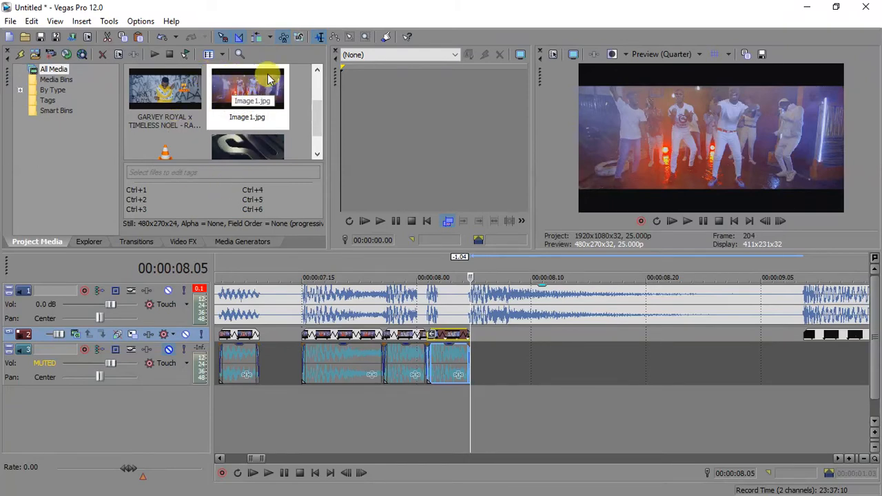
Step: Place Image1.jpg in the gap at 00:00:08.05, trim it to the next video clip's start and add a fade-out of about 10 frames
drag(242, 84, 494, 341)
click(791, 337)
key(s)
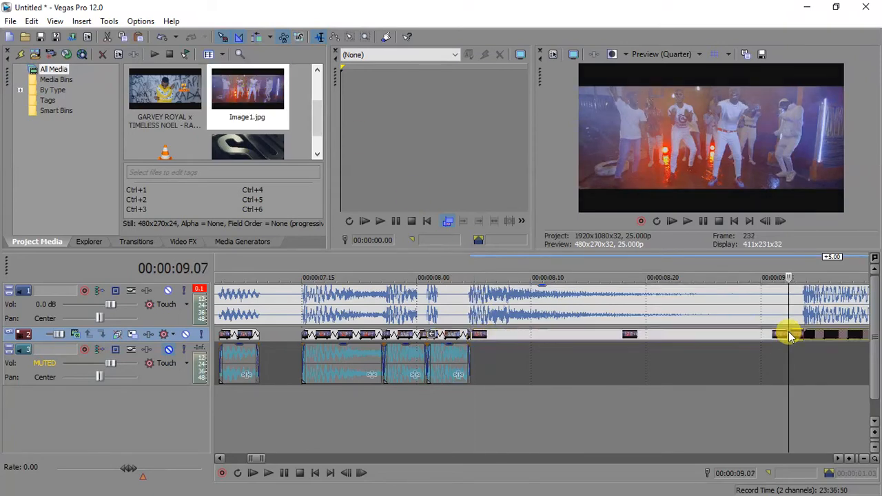
key(Delete)
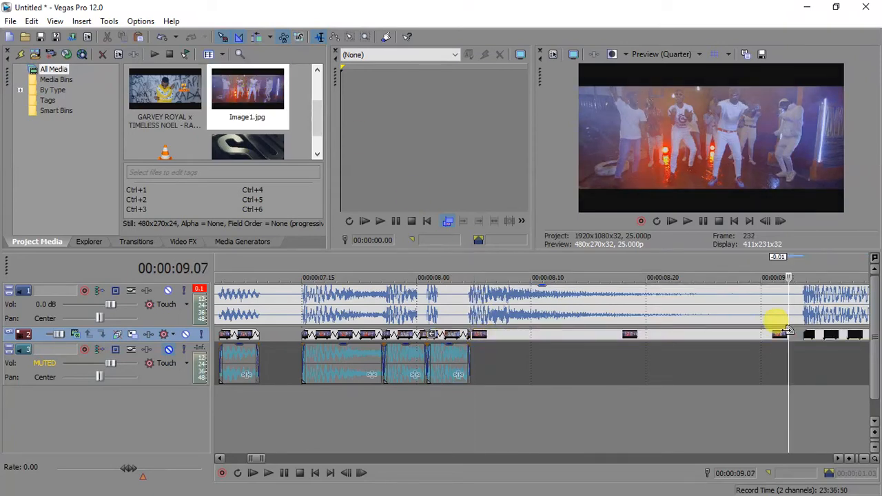
mouse_move(788, 331)
mouse_down()
mouse_move(680, 335)
mouse_move(669, 347)
mouse_move(754, 349)
mouse_move(783, 341)
mouse_move(784, 330)
mouse_move(800, 341)
mouse_up()
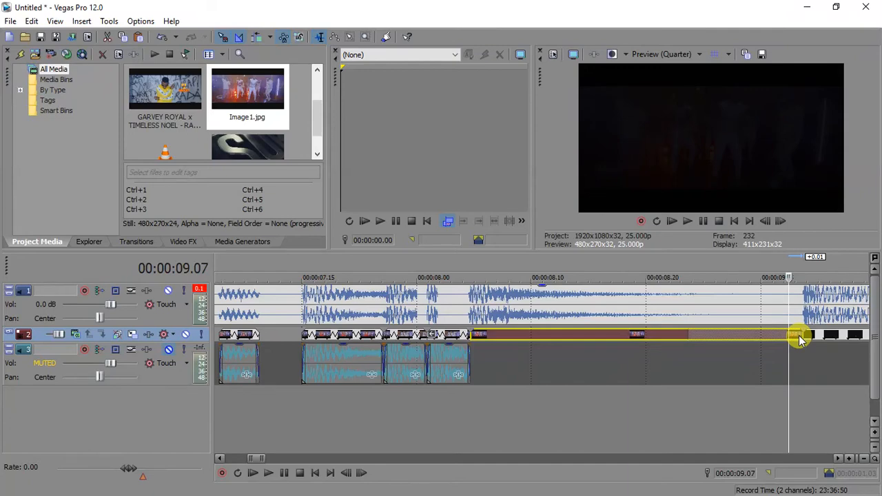
Step: Play the timeline from 00:00:05.21 past the faded still image to review the filled gap
scroll(798, 335, down, 3)
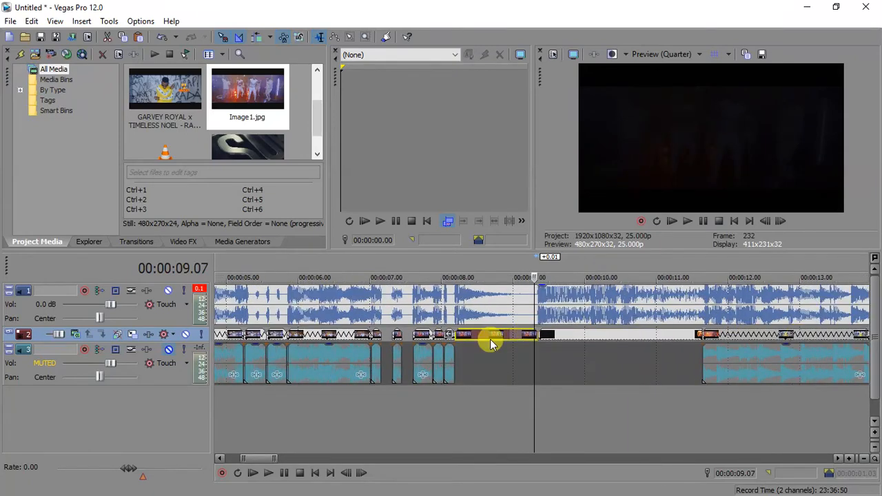
click(283, 357)
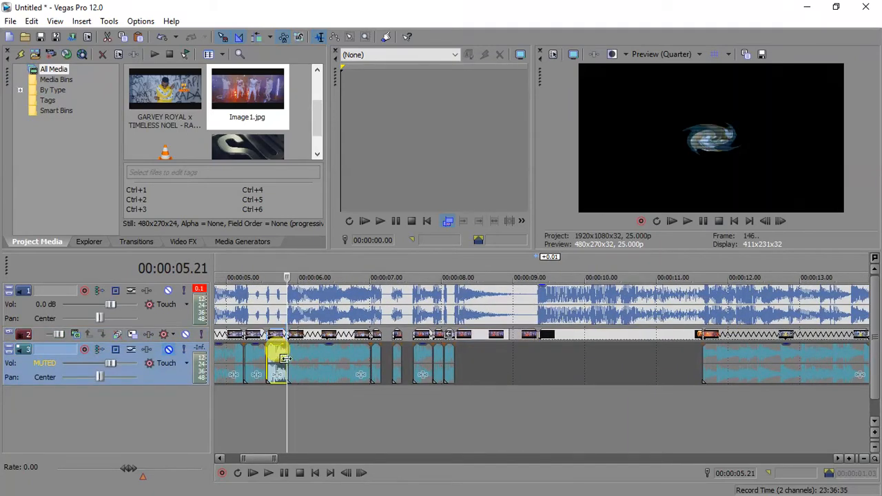
key(space)
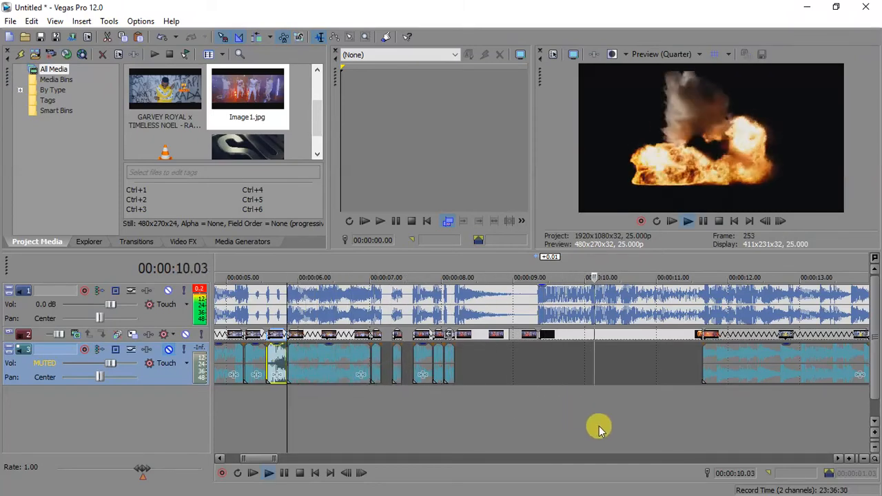
key(space)
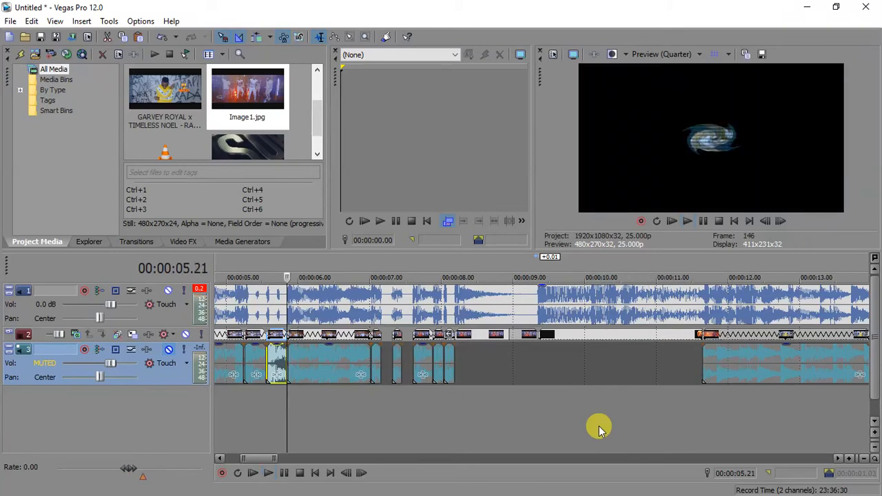
Step: Play the timeline from 00:00:09.09 to review the clips that follow the still image
click(540, 336)
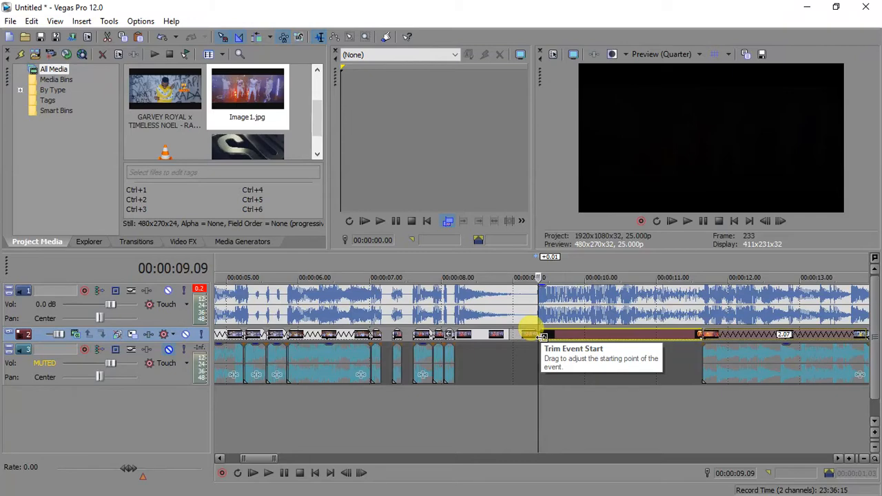
scroll(540, 336, down, 2)
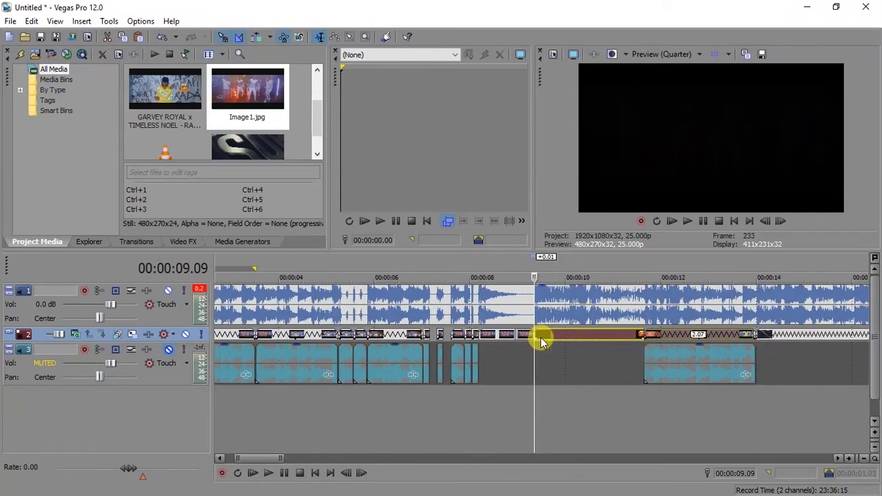
key(space)
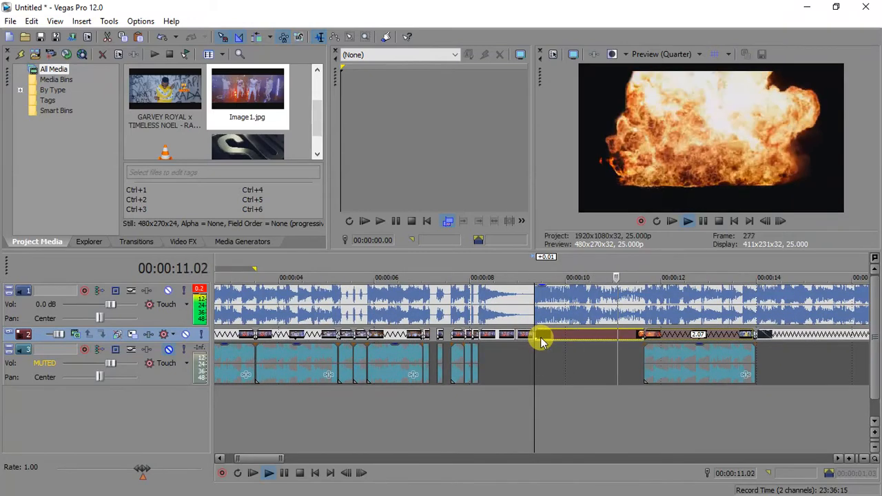
scroll(540, 342, down, 1)
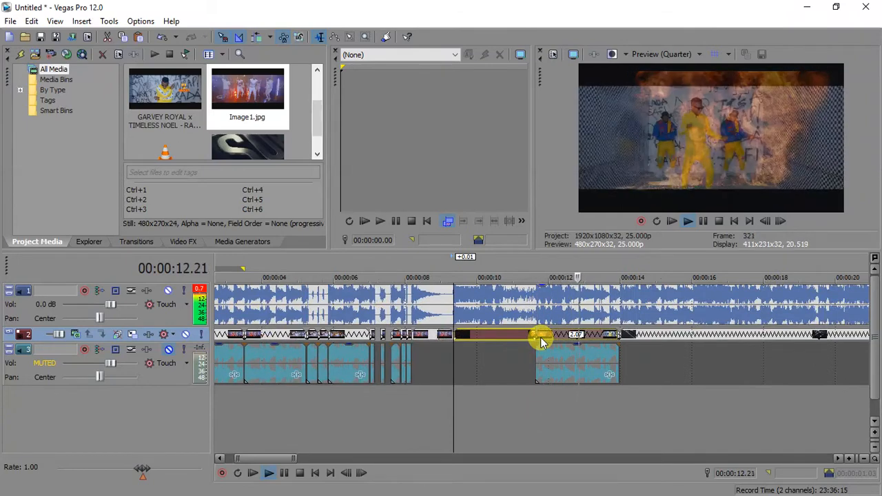
scroll(540, 342, down, 2)
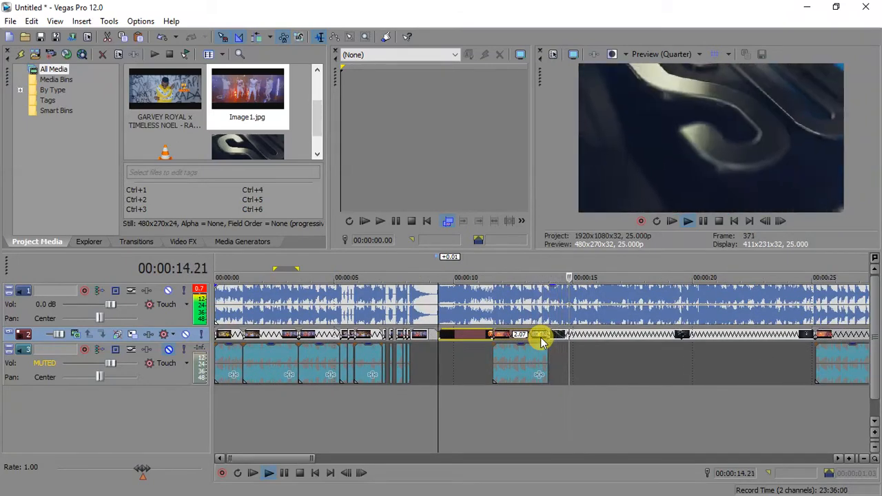
scroll(540, 341, down, 1)
key(space)
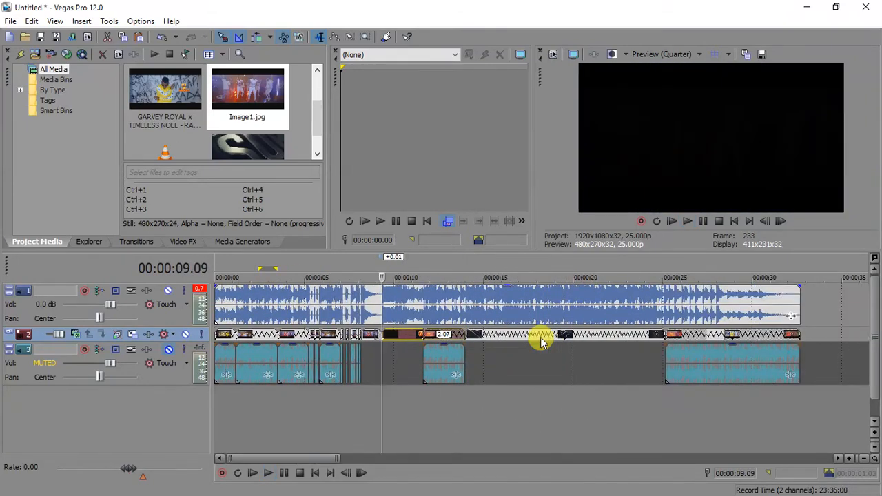
Step: Start a new project and open the Tutorial 1 project from the Desktop
click(9, 38)
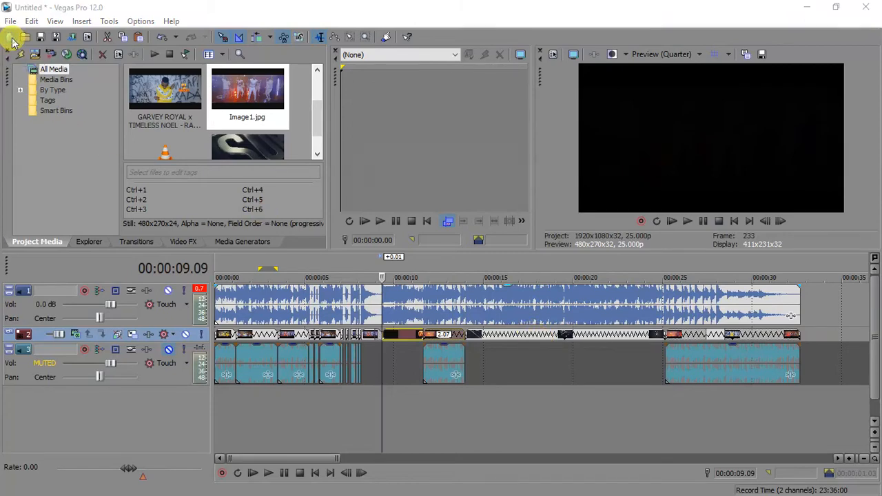
click(463, 211)
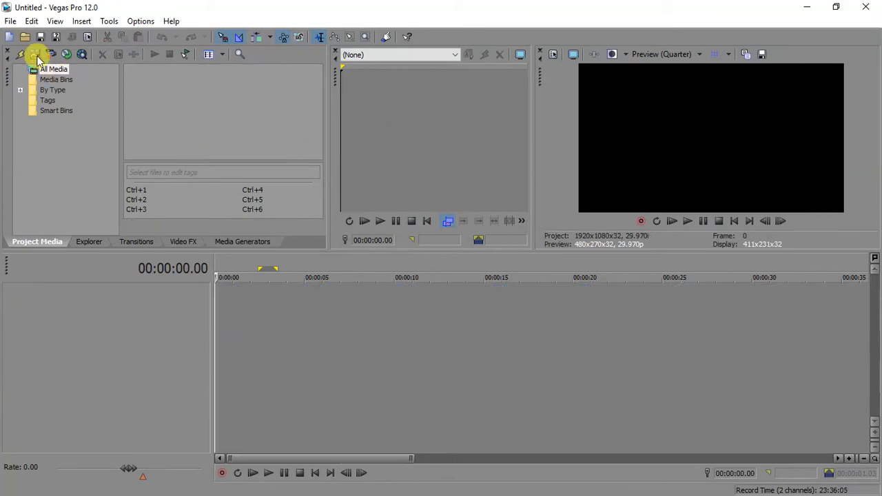
click(25, 36)
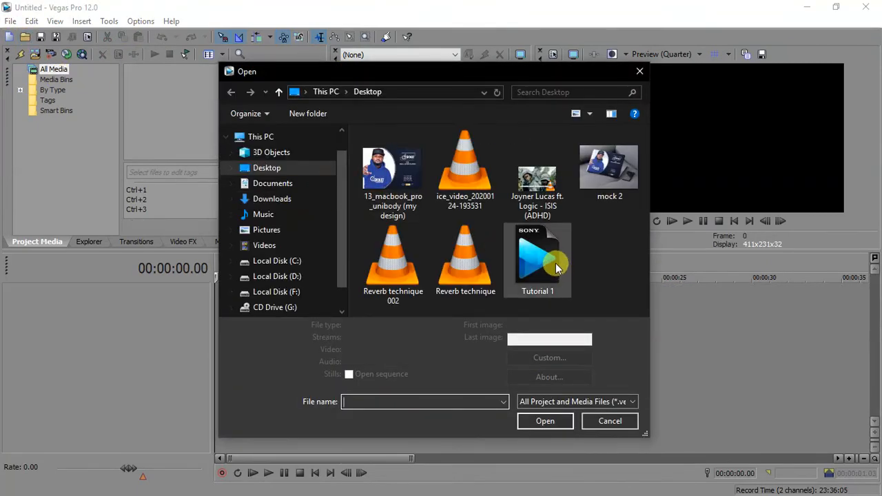
click(555, 263)
click(559, 421)
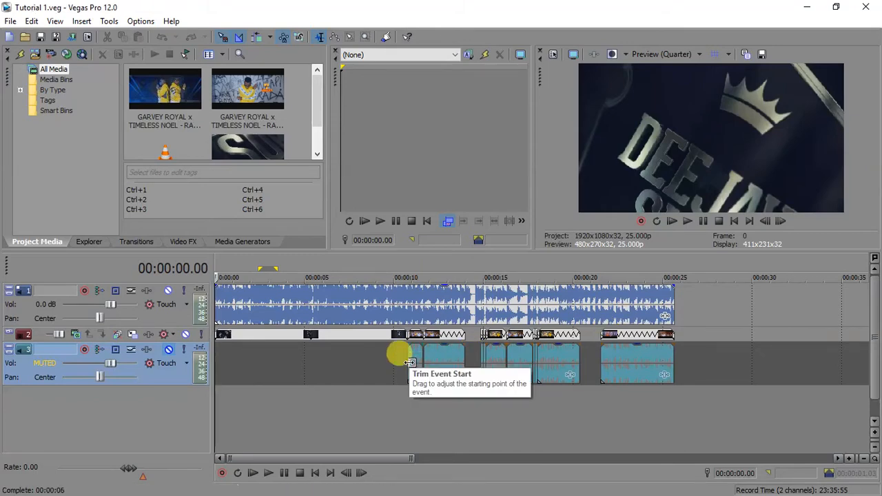
Step: Play the timeline from 00:00:10.19 and again from the clip end at 00:00:14.00 to review the first gap
click(409, 363)
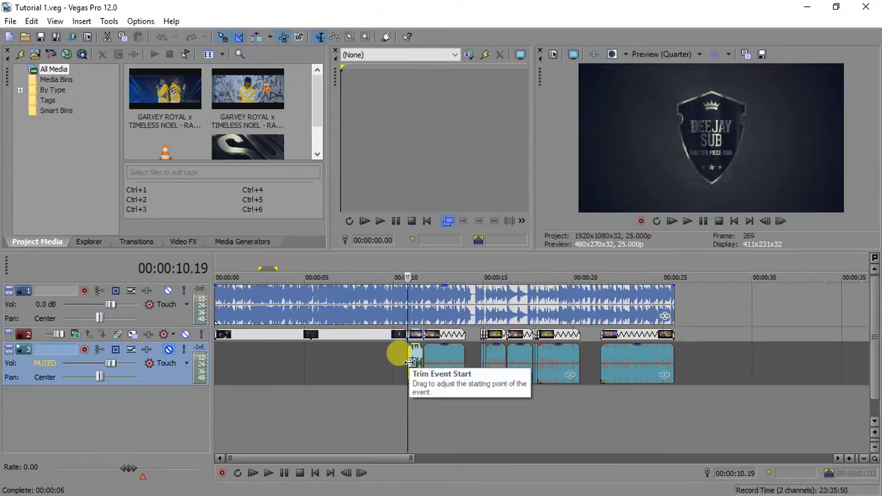
key(space)
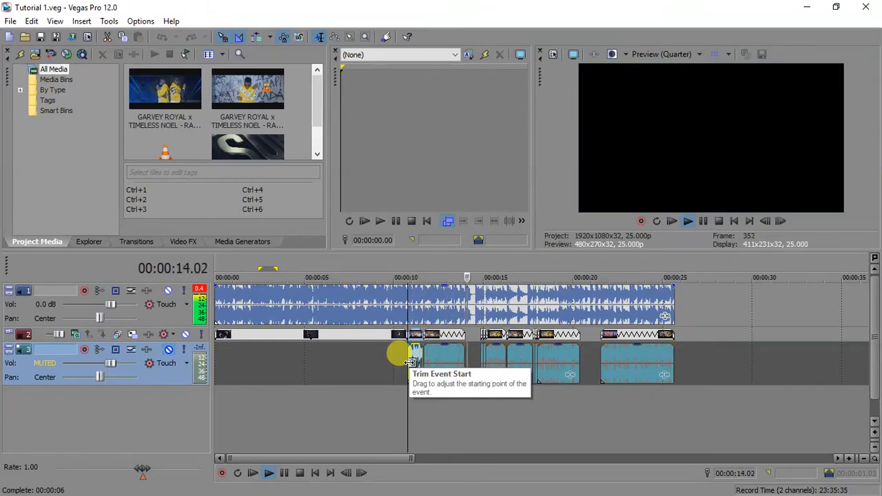
key(space)
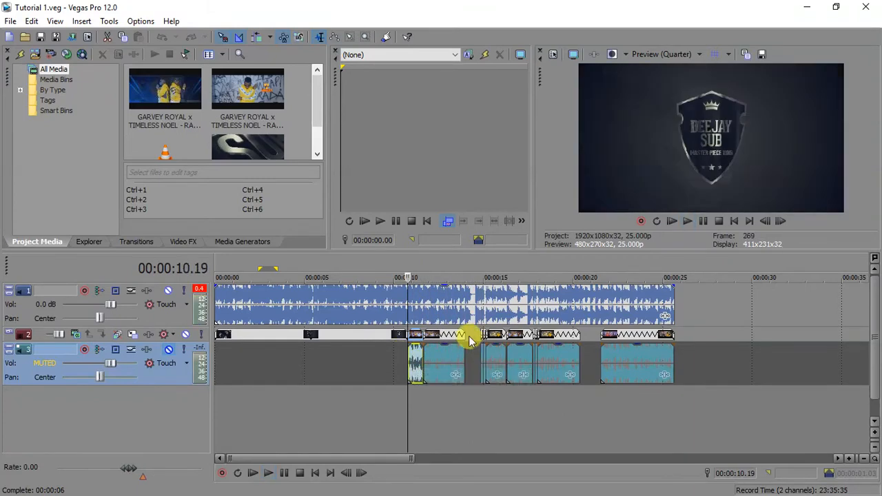
click(462, 334)
key(space)
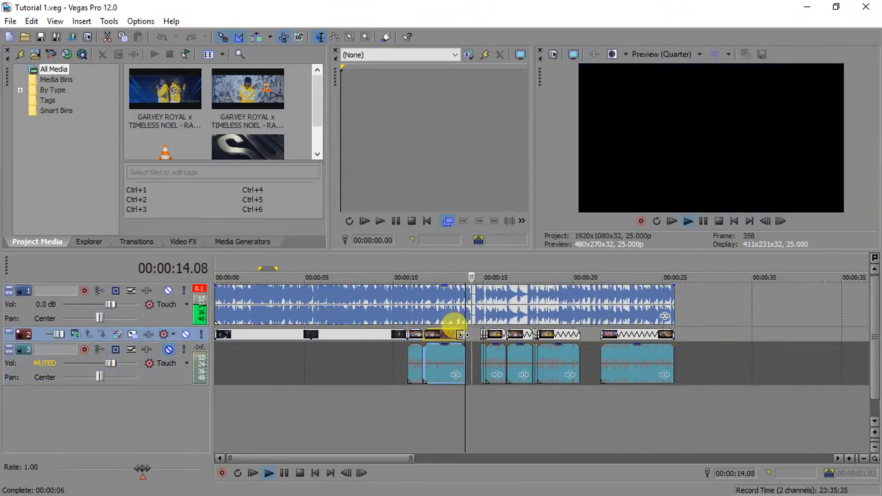
key(space)
Step: Save a JPEG snapshot of the clip's last frame at 00:00:14.00 in Pictures
scroll(462, 334, up, 1)
scroll(464, 335, up, 7)
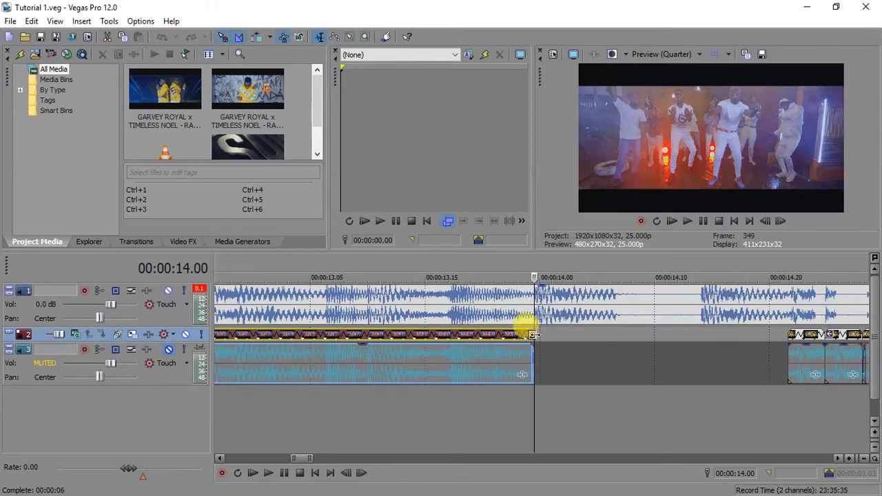
click(763, 54)
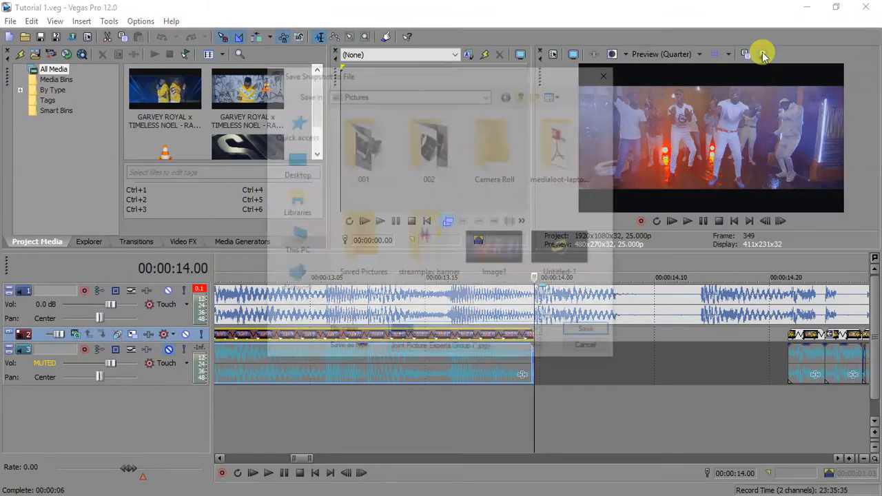
click(591, 335)
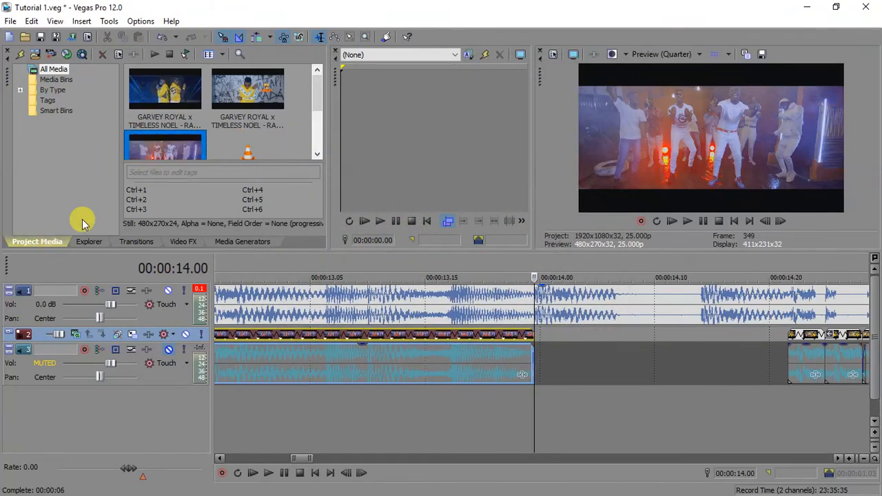
Step: Place Image2.jpg directly after the clip at 00:00:14.00 and cut its end off at 00:00:14.10
drag(169, 158, 541, 341)
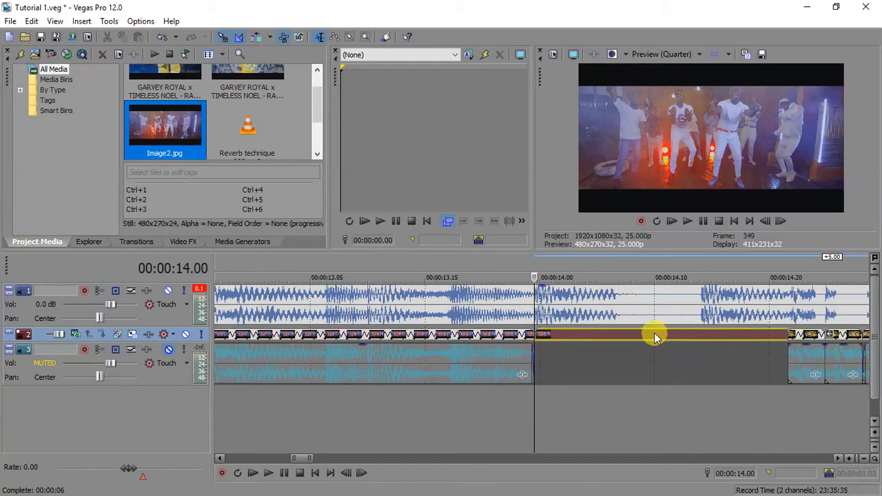
click(654, 334)
key(s)
key(Delete)
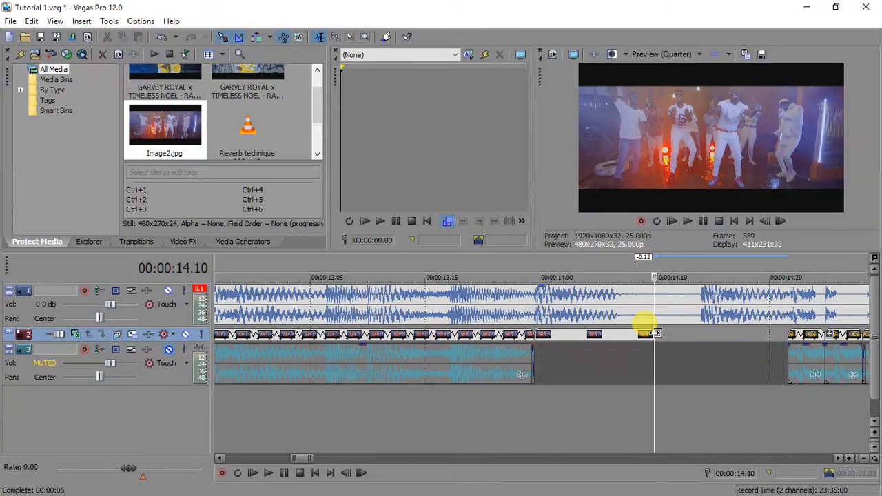
Step: Copy the still image to the audio beat at about 00:00:14.14 and trim the copy to end where the next video clip begins
click(540, 338)
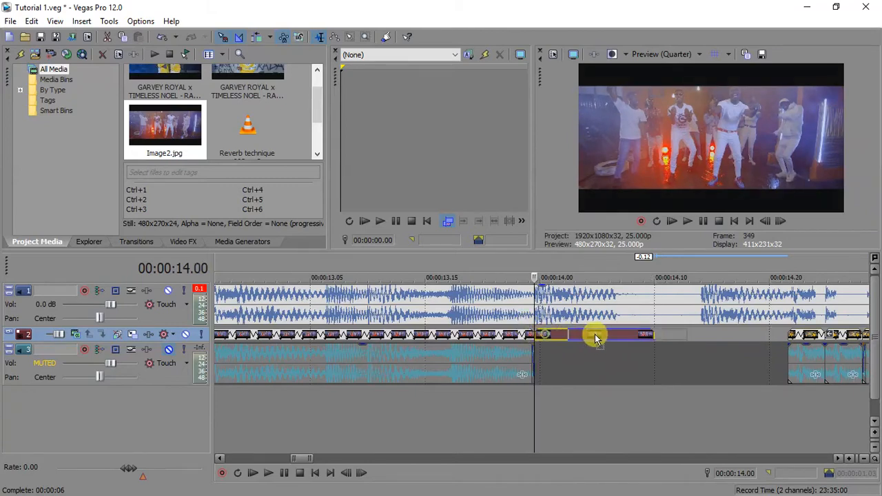
drag(712, 338, 709, 338)
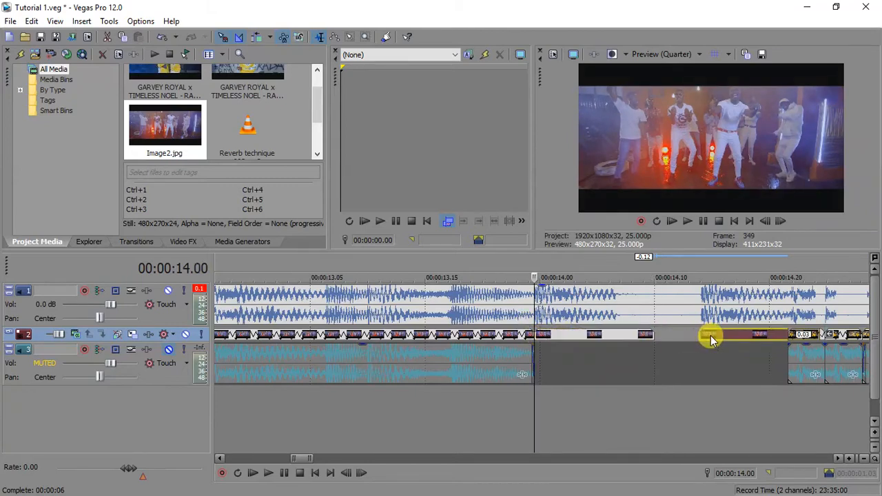
click(775, 337)
key(s)
key(Delete)
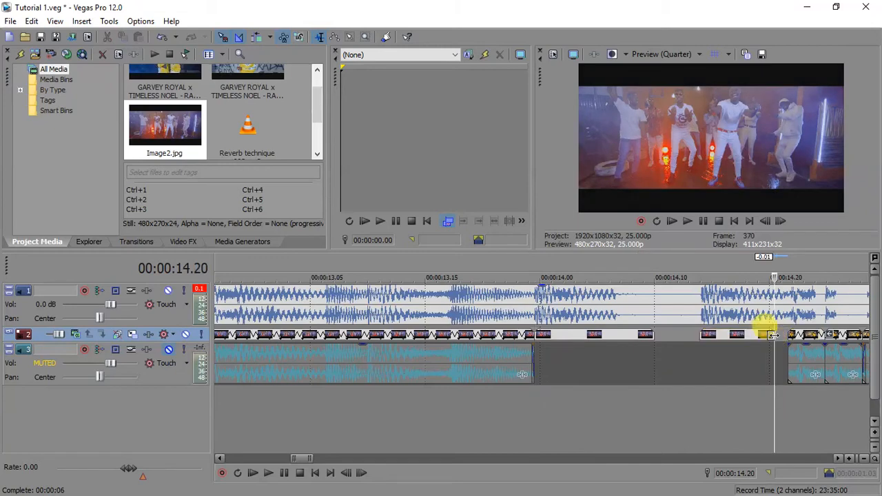
drag(773, 336, 786, 335)
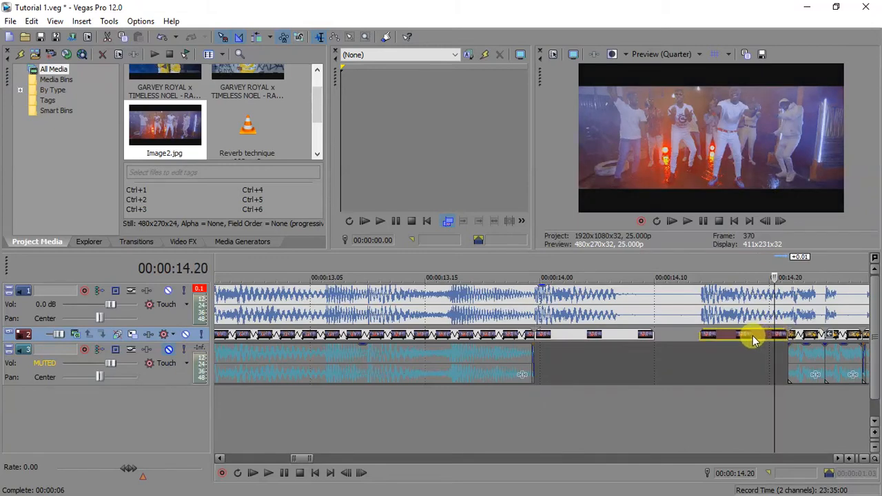
Step: Enlarge the Event Pan/Crop frame of the second Image2 still around its centre so the picture shrinks against black
click(752, 336)
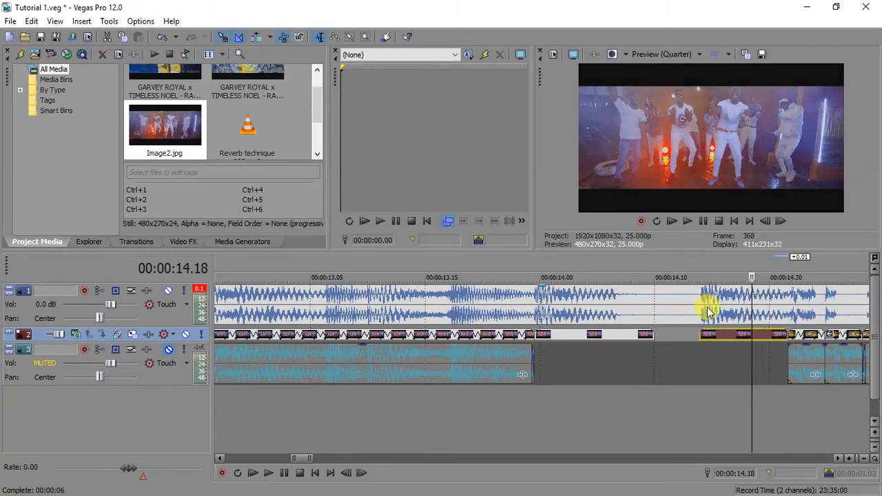
right_click(741, 339)
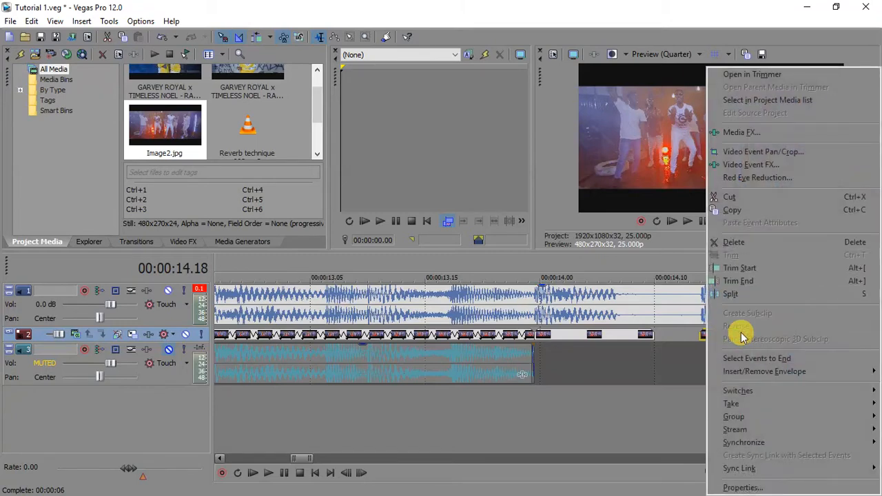
click(746, 152)
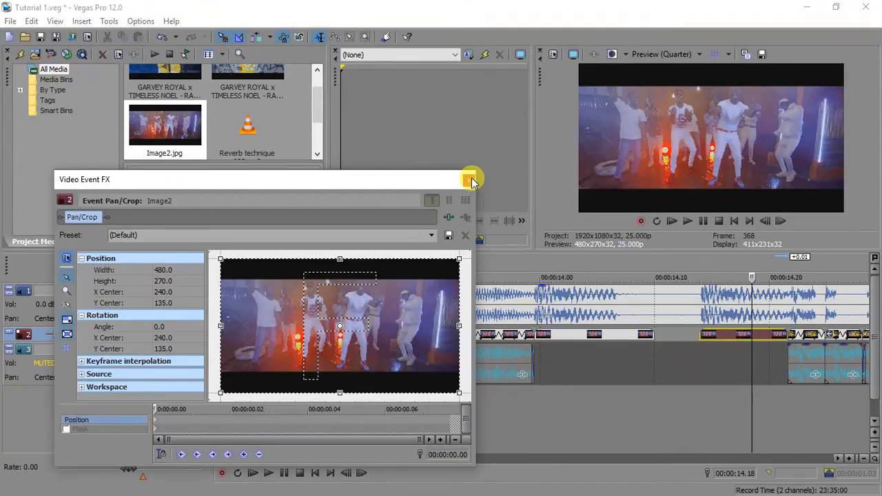
click(470, 178)
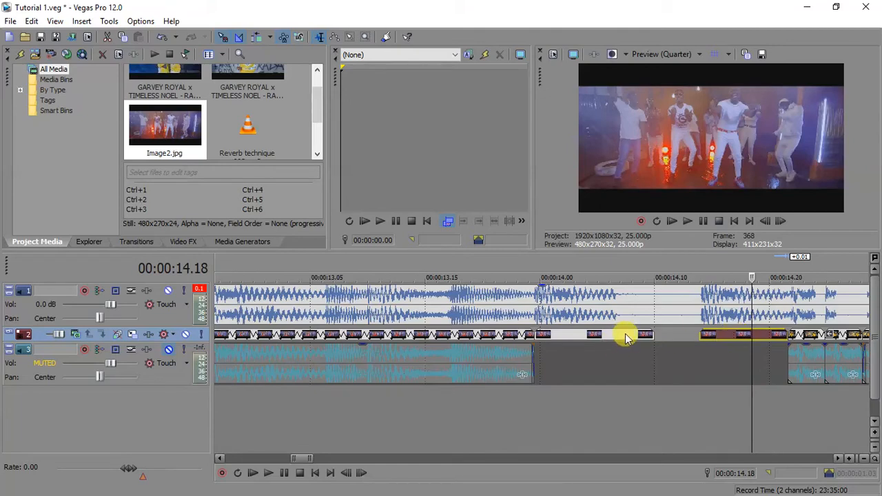
right_click(744, 337)
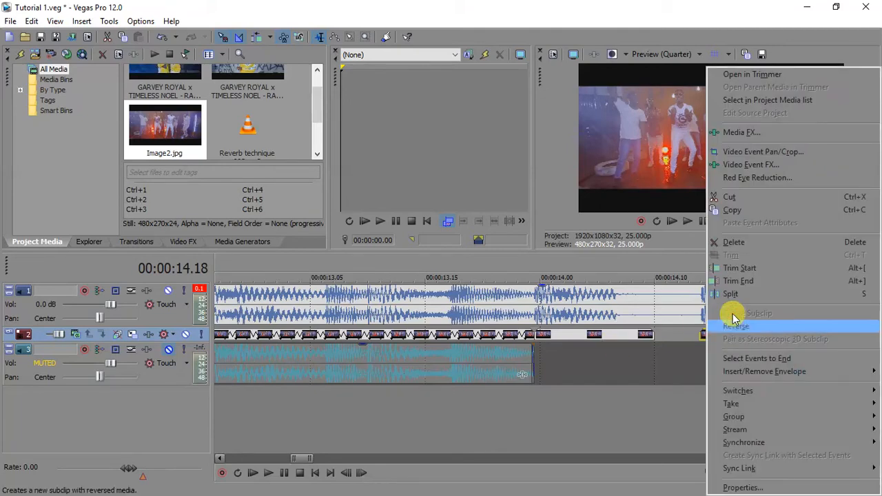
click(733, 153)
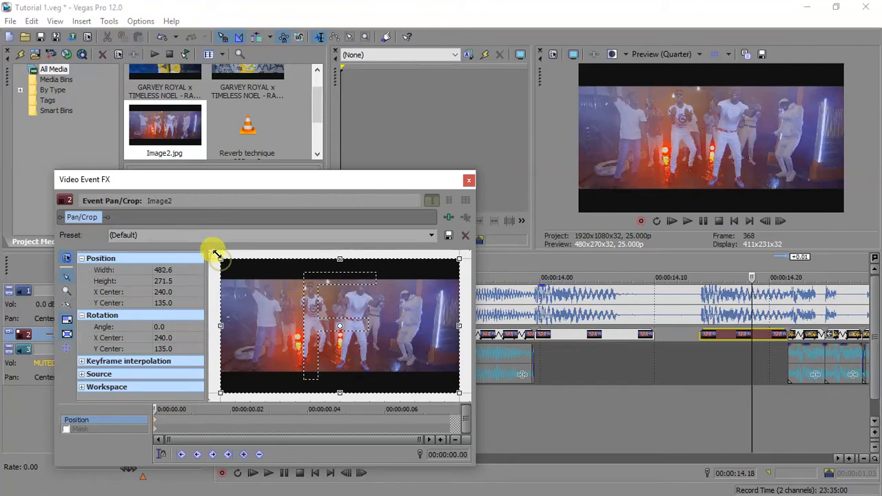
drag(217, 254, 131, 135)
click(469, 180)
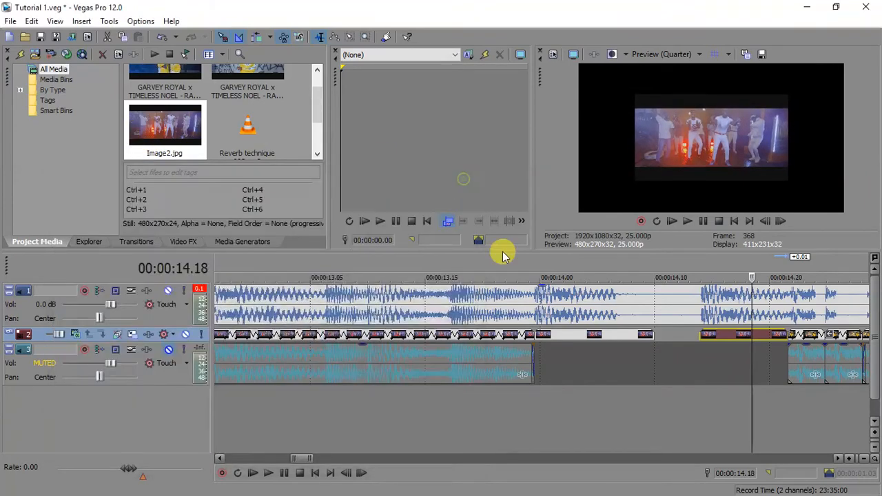
Step: Play the timeline twice from 00:00:12.18 through the two stills to review the filled gap
click(533, 370)
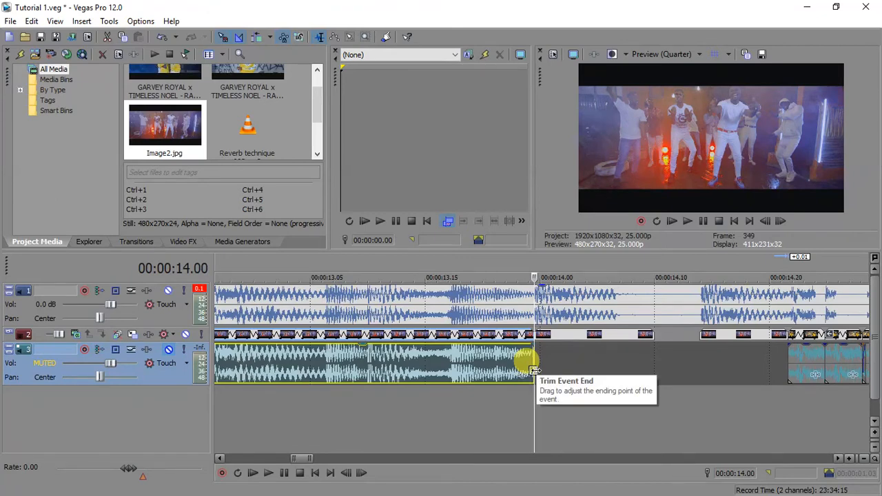
scroll(533, 370, down, 3)
click(351, 370)
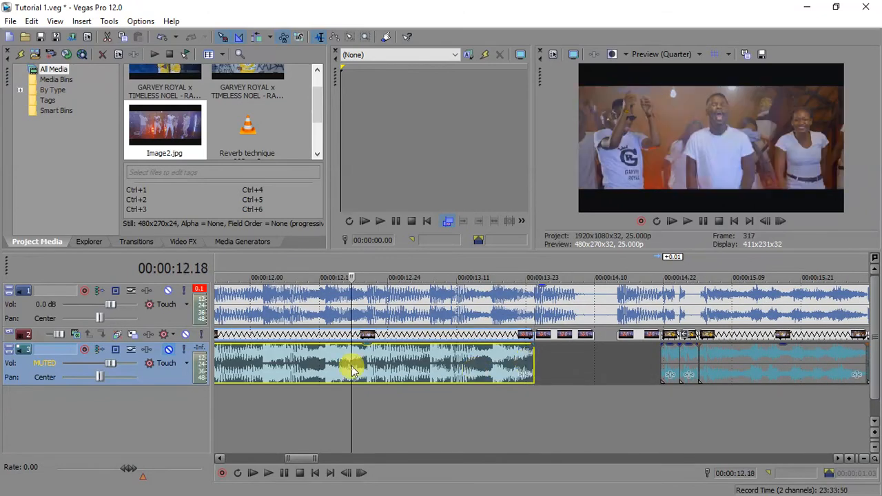
key(space)
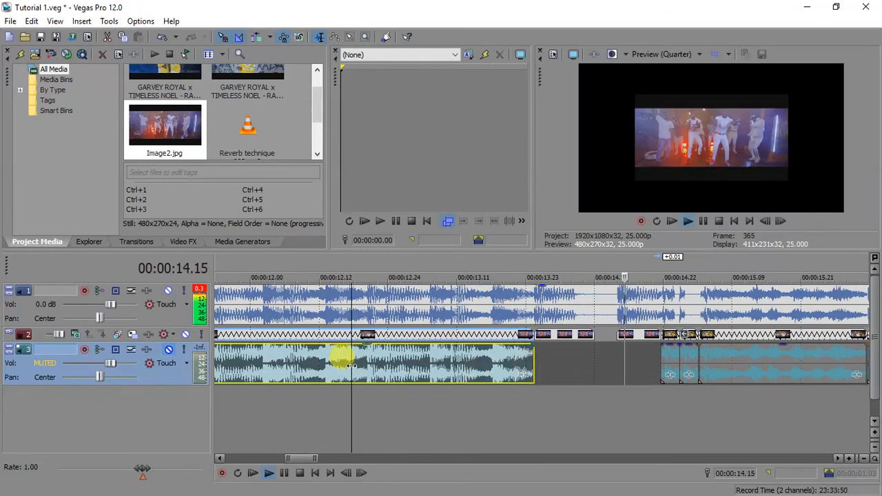
key(space)
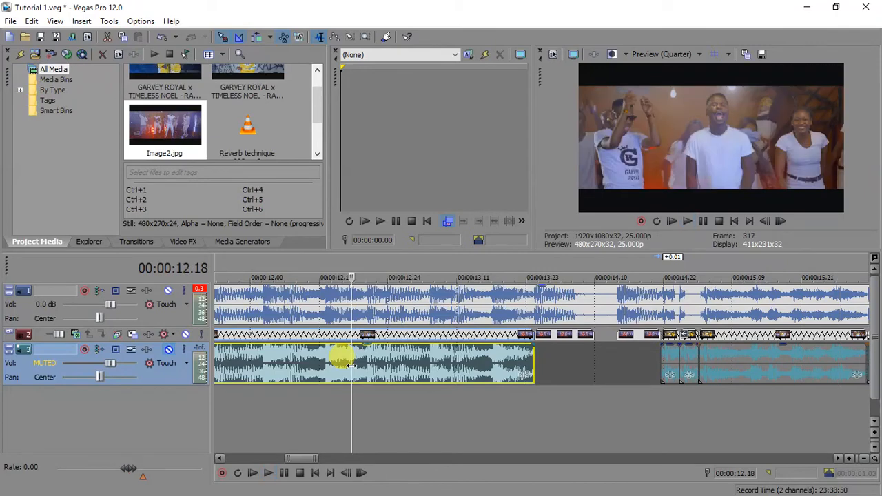
key(space)
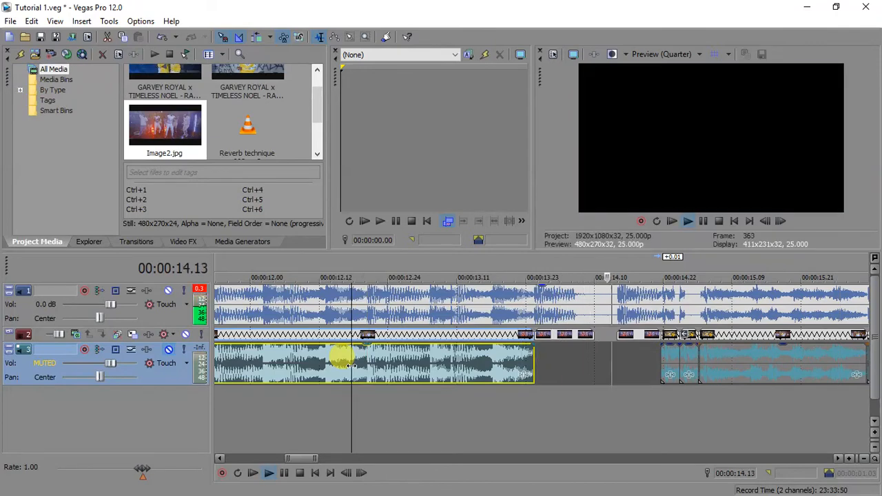
key(space)
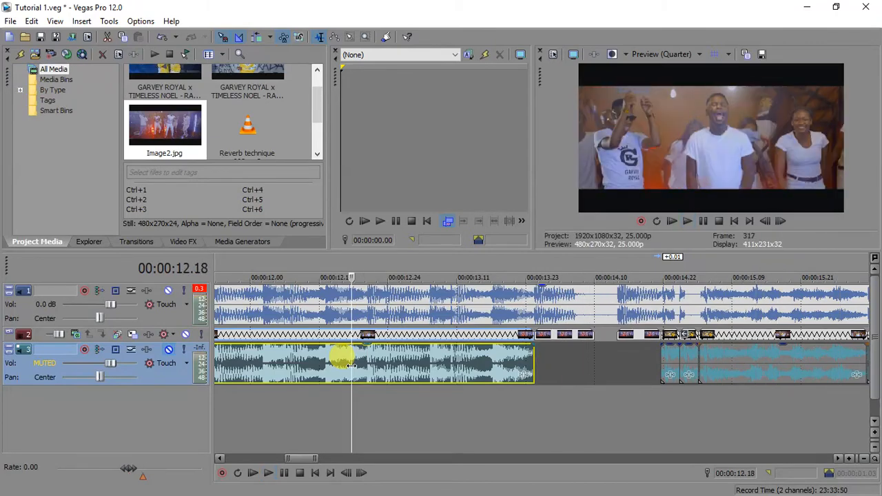
Step: Play the following clips from 00:00:14.22 to find the next place for a freeze effect
scroll(345, 359, down, 2)
scroll(645, 392, down, 2)
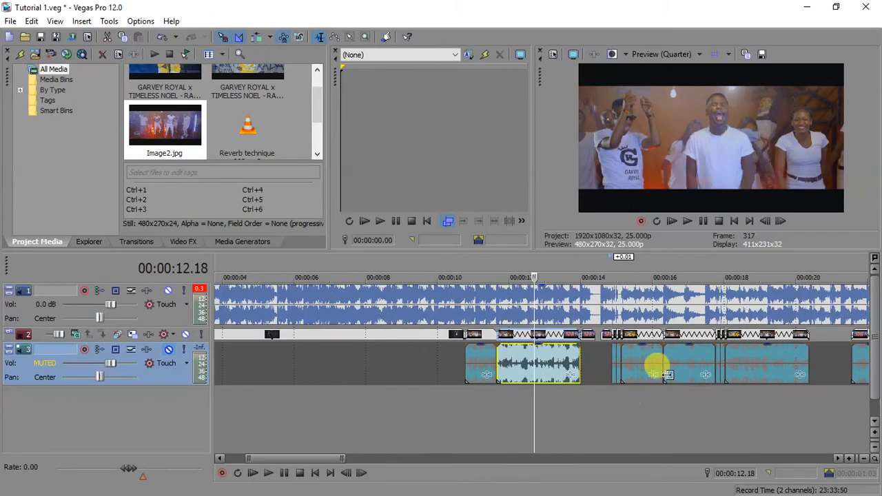
click(689, 366)
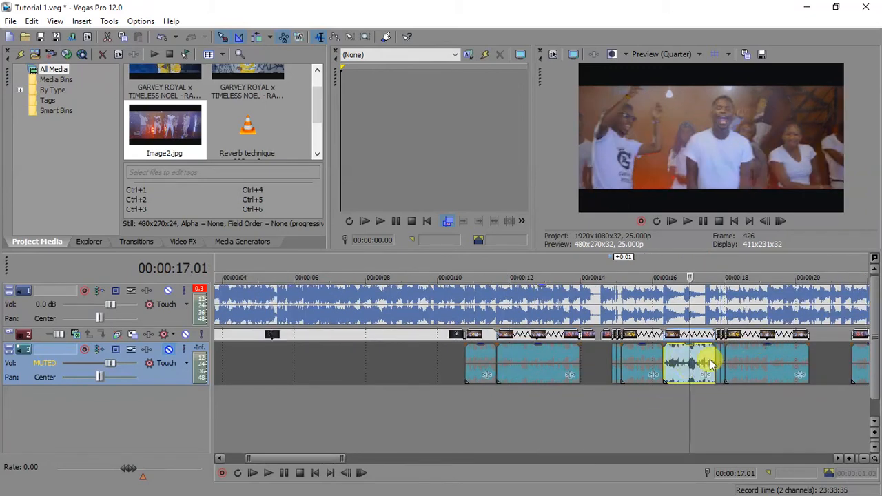
click(664, 362)
click(612, 363)
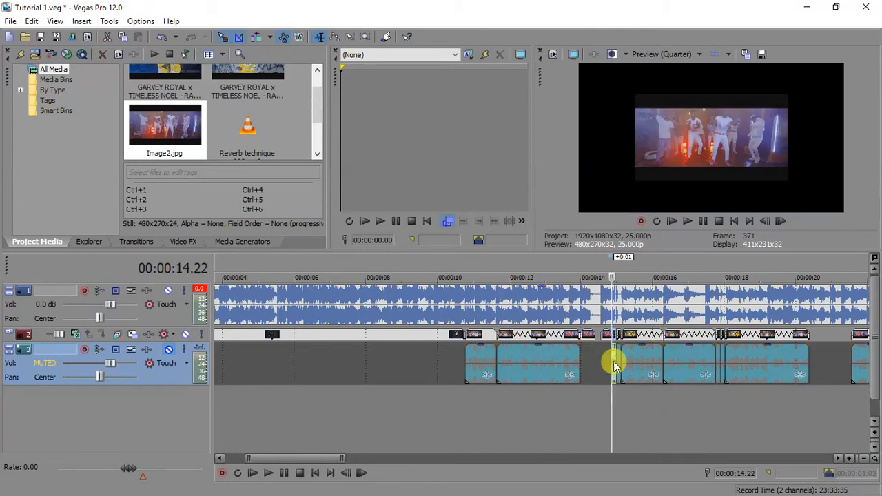
key(space)
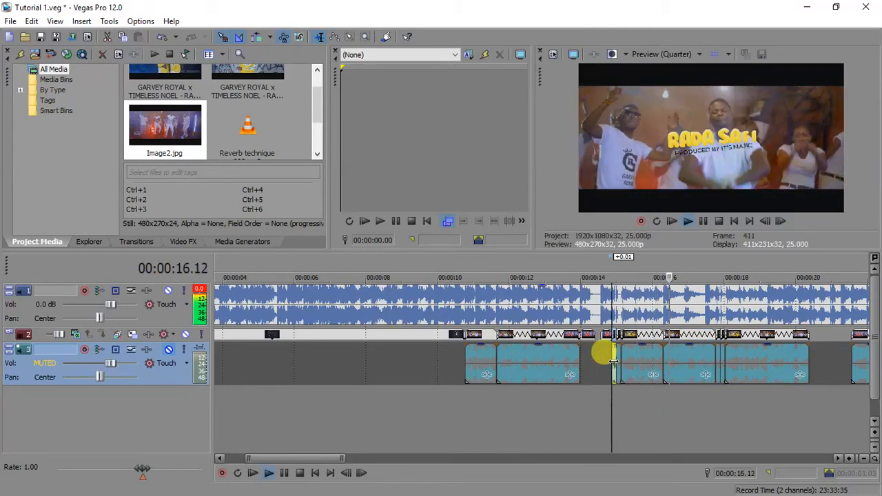
click(681, 335)
key(space)
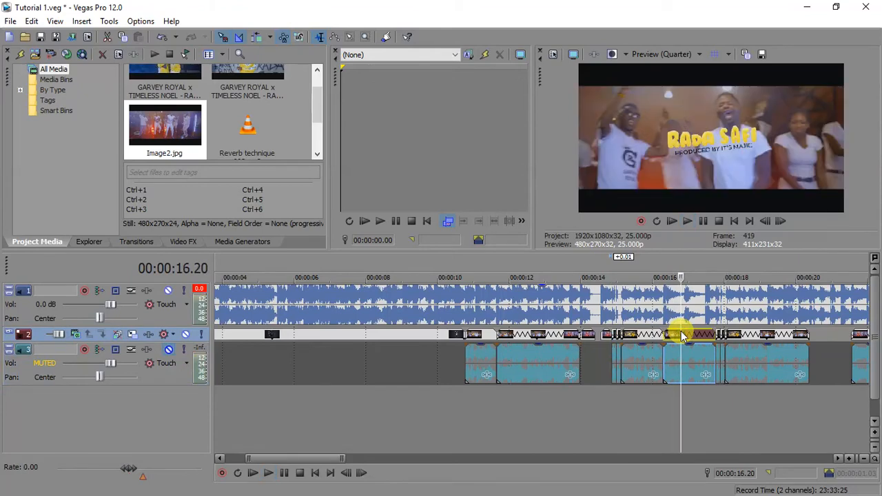
Step: Save a JPEG snapshot named Image3 in Pictures from the start of the clip at 00:00:16.08
scroll(682, 335, up, 6)
scroll(680, 332, up, 2)
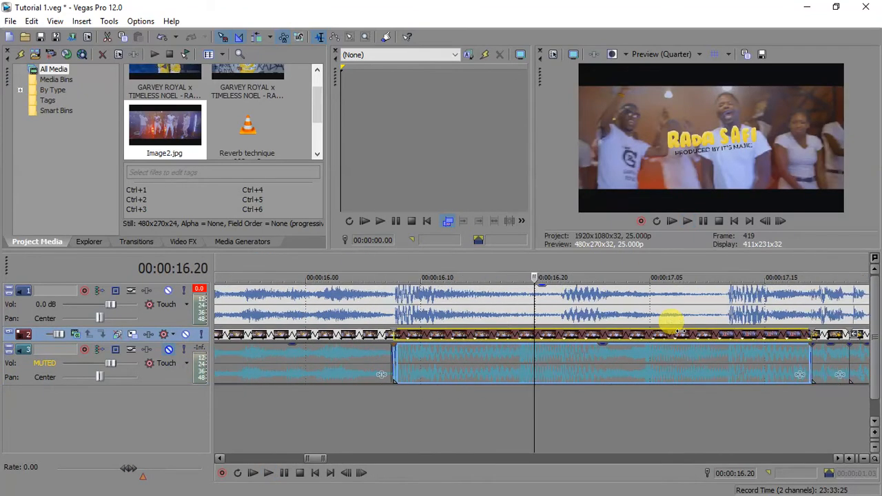
click(396, 363)
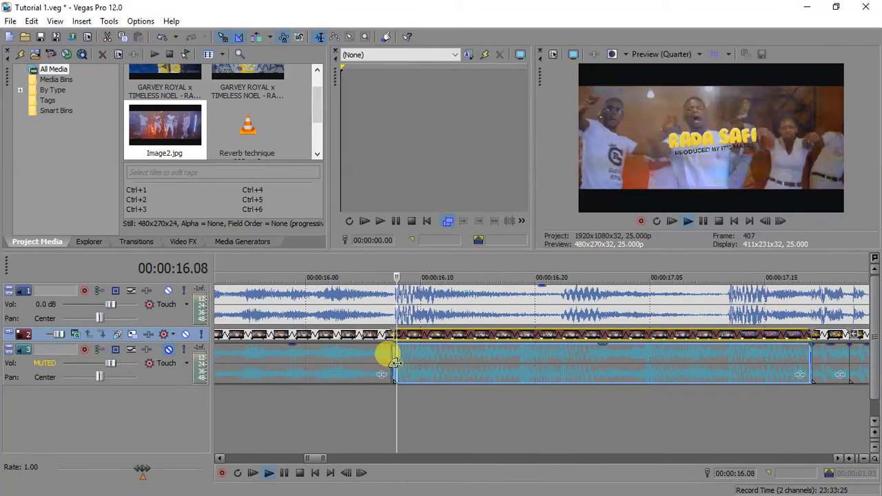
key(space)
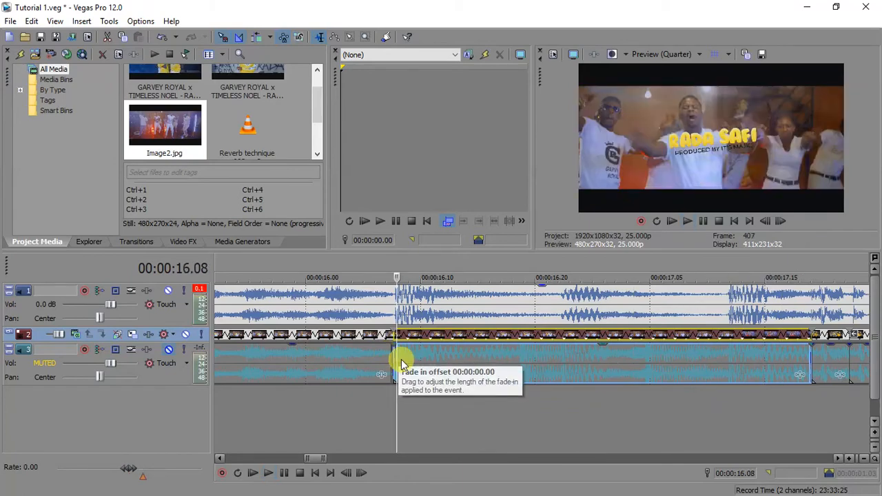
click(396, 336)
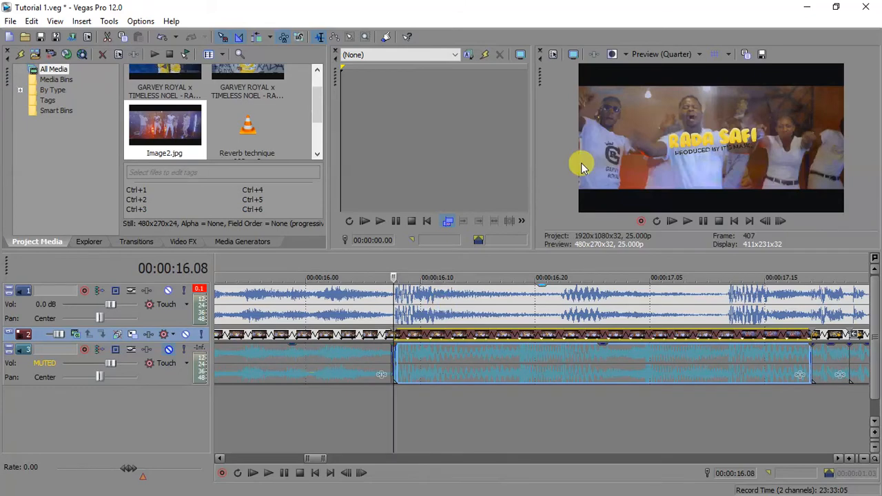
click(762, 55)
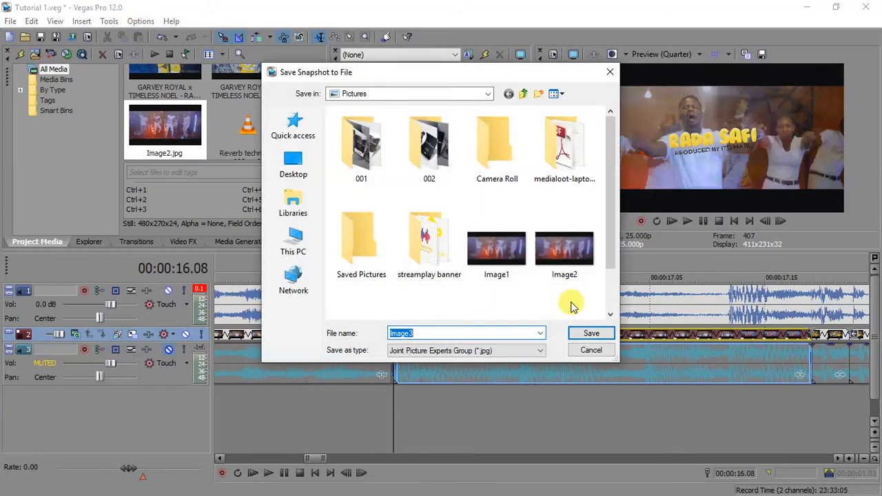
click(590, 335)
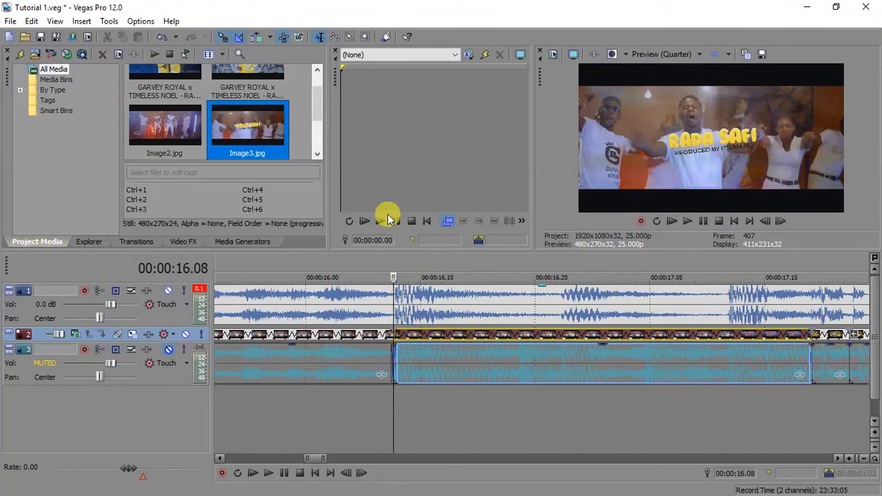
Step: Split the clip at 00:00:16.15 and delete its opening piece starting at 00:00:16.08
click(478, 337)
key(s)
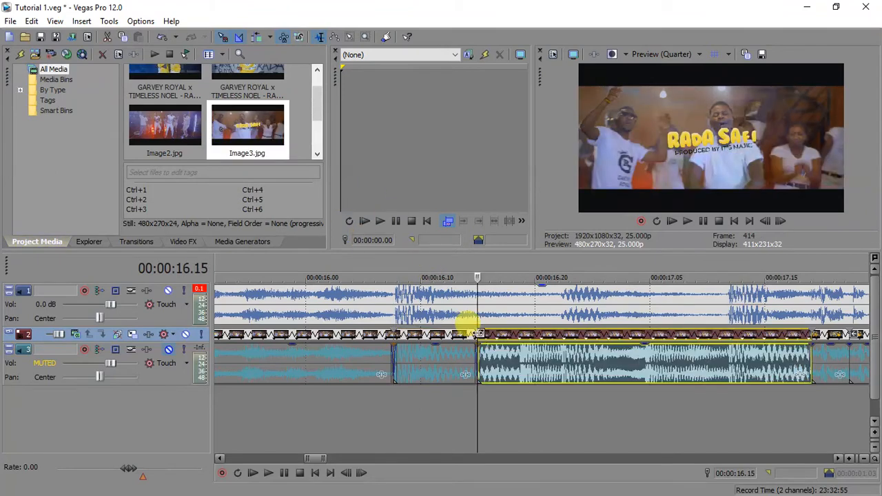
click(461, 336)
key(Delete)
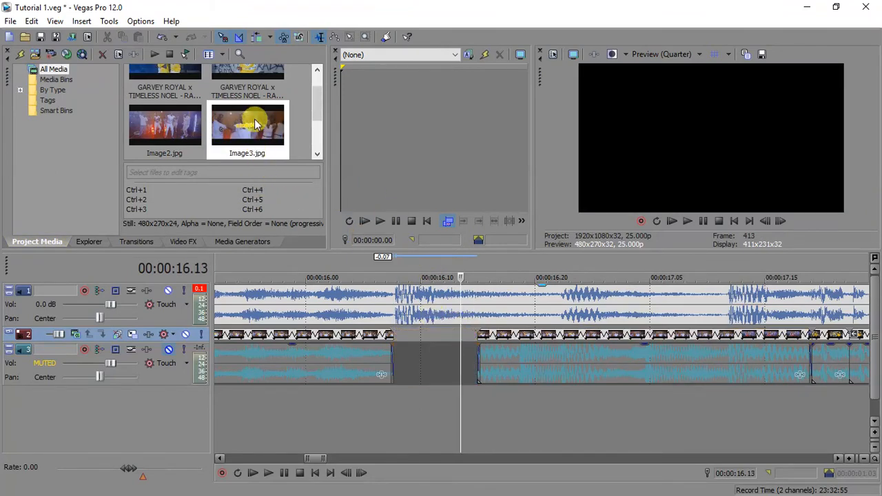
Step: Place Image3.jpg in the gap at 00:00:16.08 and trim its end to 00:00:16.14
mouse_move(255, 117)
mouse_down()
mouse_move(420, 357)
mouse_move(407, 348)
mouse_move(283, 114)
mouse_move(253, 124)
mouse_move(436, 357)
mouse_move(406, 348)
mouse_up()
click(469, 334)
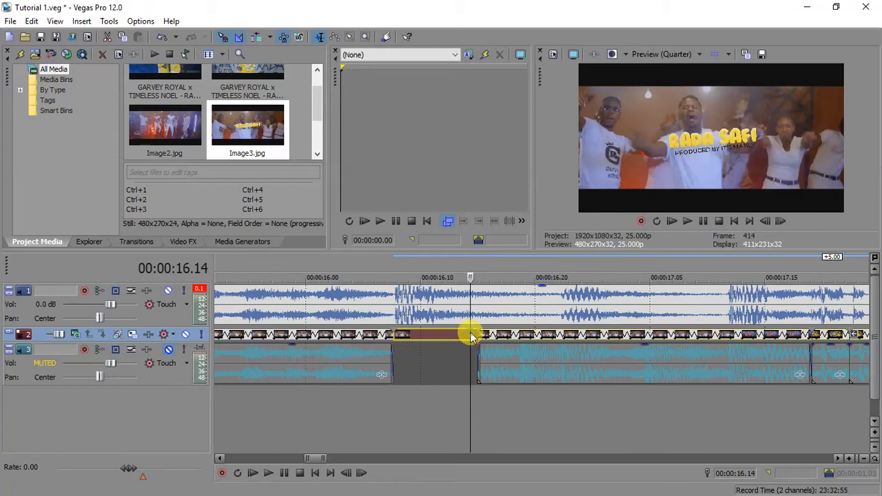
click(396, 334)
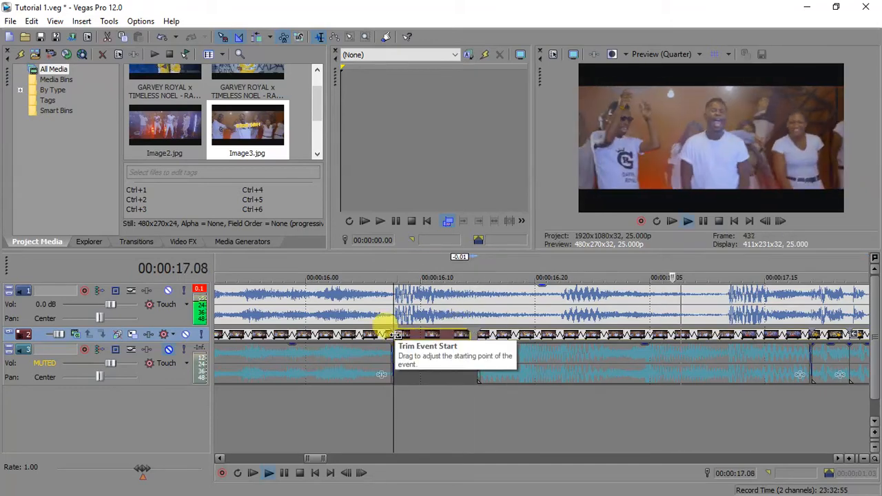
key(space)
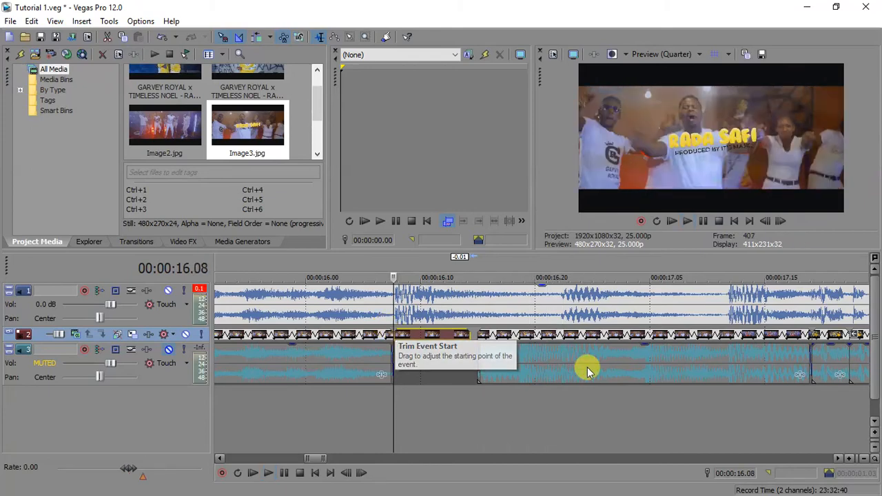
Step: Split the clip after the Image3 still at about 00:00:16.18 and delete the short piece before the cut
click(517, 337)
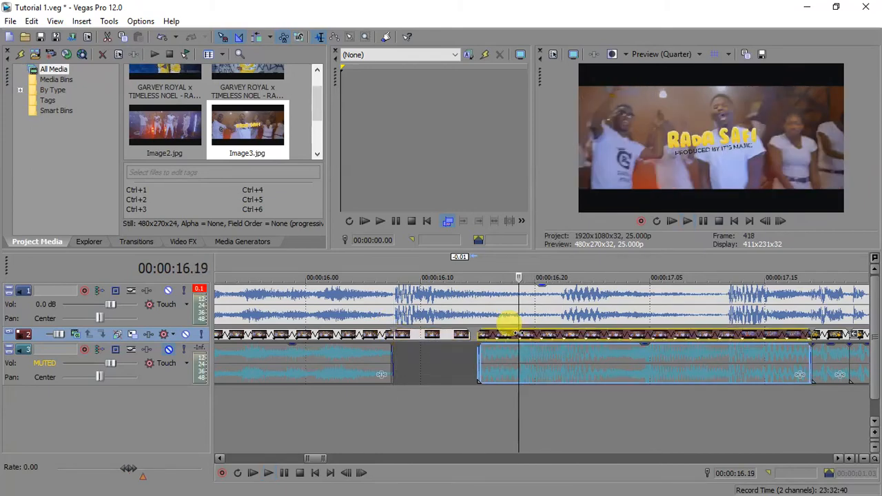
click(518, 363)
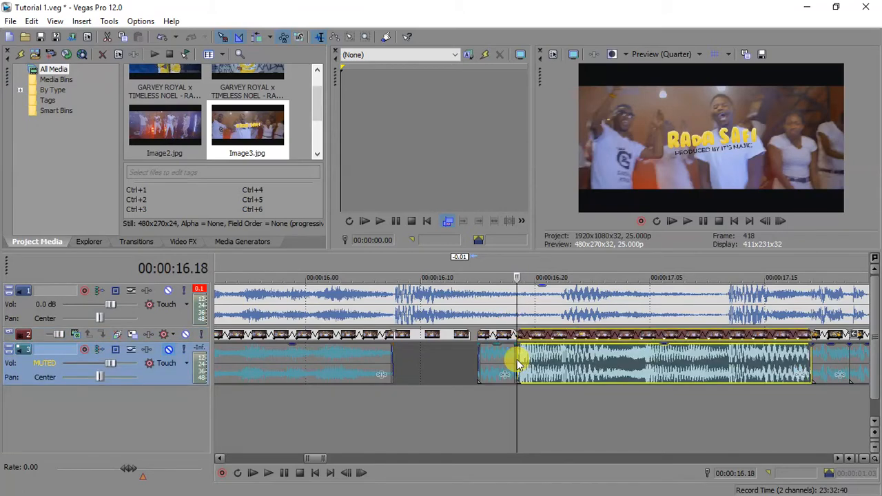
key(s)
click(501, 358)
key(Delete)
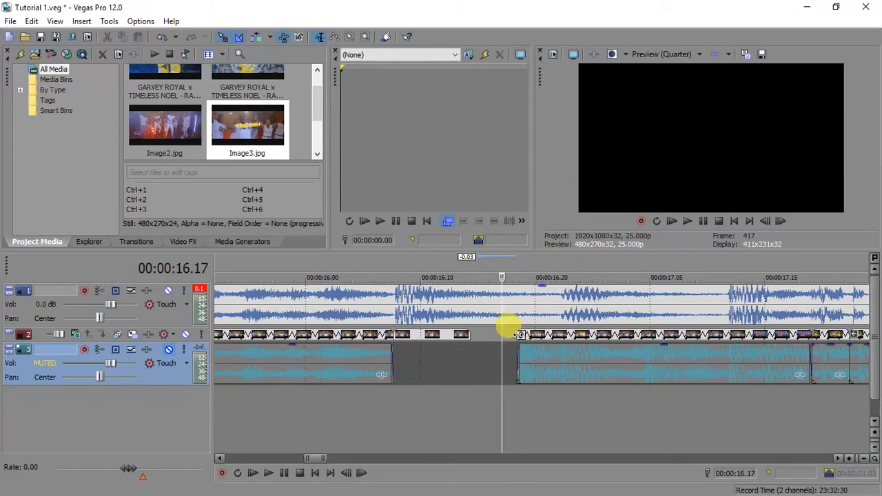
Step: Move the remaining clip four frames later so it starts on the audio beat at about 00:00:16.22
click(519, 335)
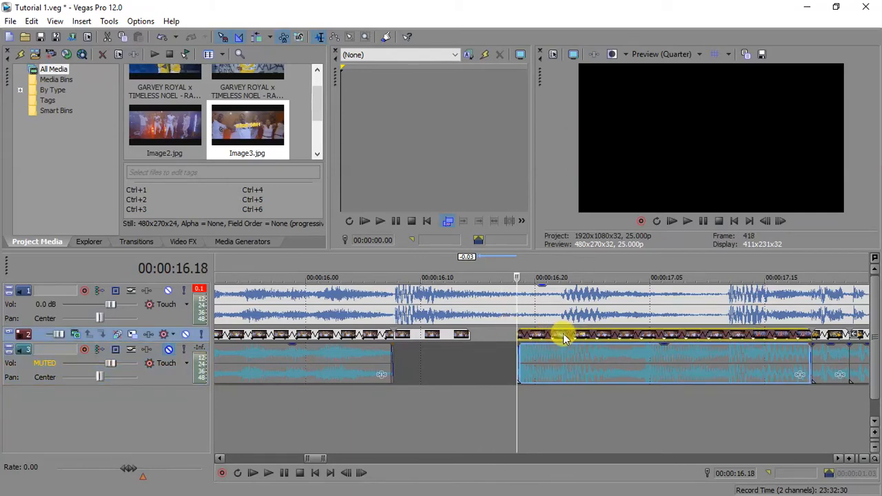
drag(563, 335, 604, 335)
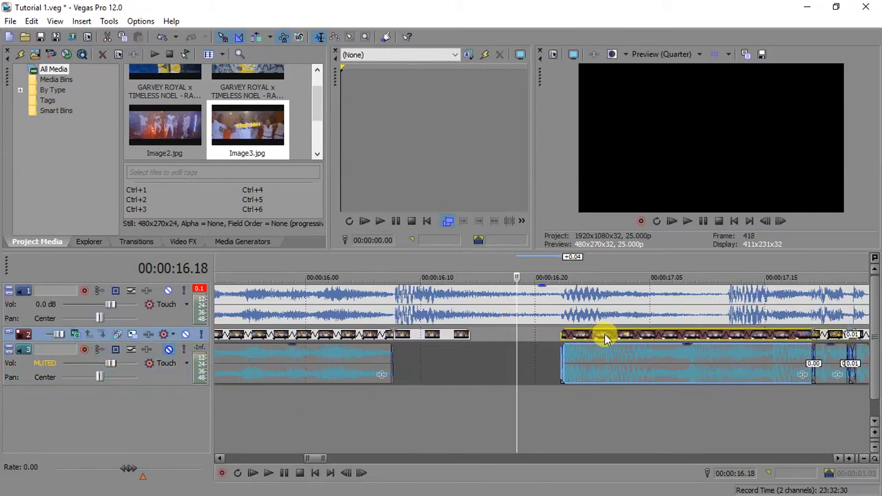
click(620, 336)
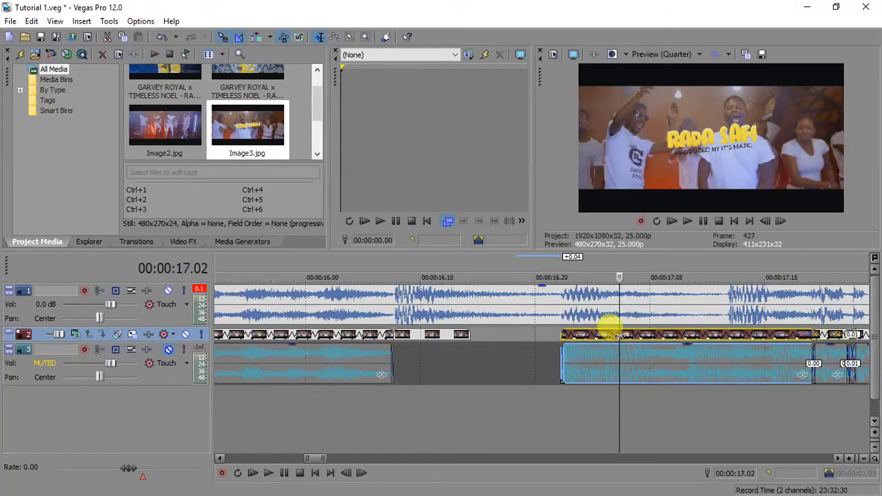
Step: Split the clip at 00:00:17.02, delete the piece after the cut, and save the frame there as JPEG snapshot Image4
key(s)
key(Delete)
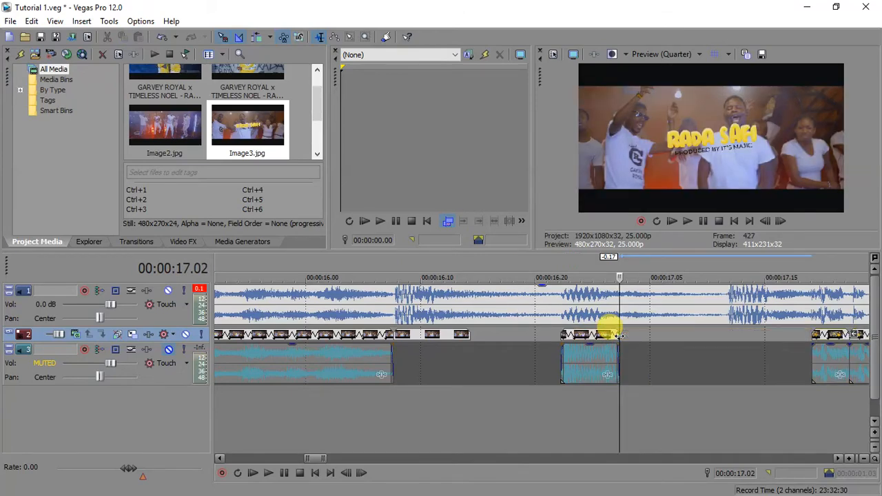
click(762, 58)
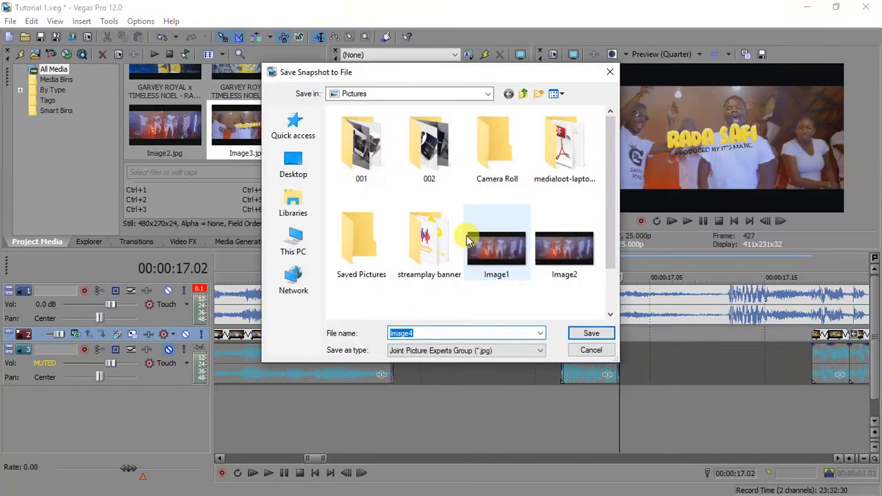
click(596, 334)
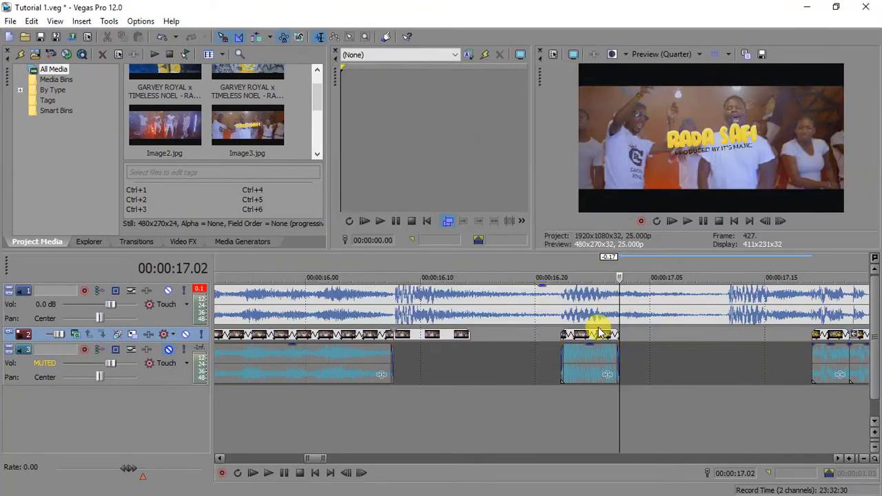
Step: Try placing Image4.jpg on the video track just after the Image3 still, and undo the placement
click(317, 153)
click(317, 154)
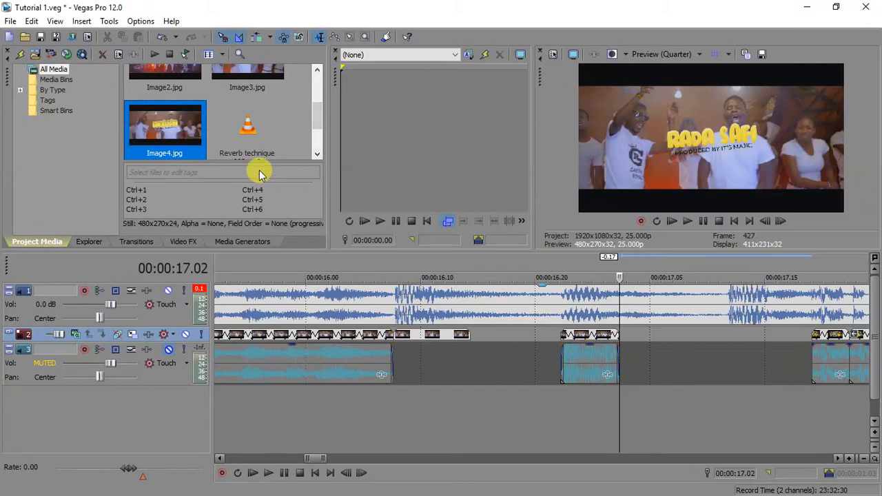
drag(158, 130, 502, 339)
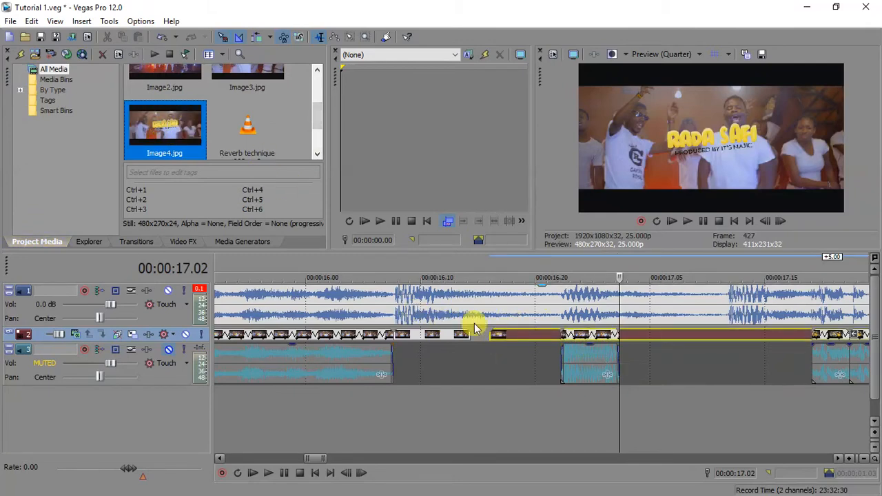
key(ctrl+z)
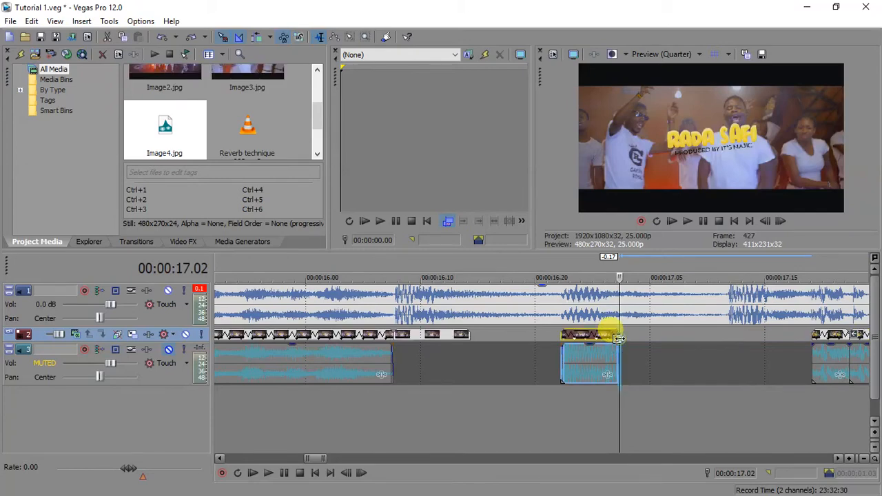
Step: Extend the short clip's end to 00:00:17.15, split it at 00:00:17.08 and delete the piece before the cut
drag(619, 338, 767, 335)
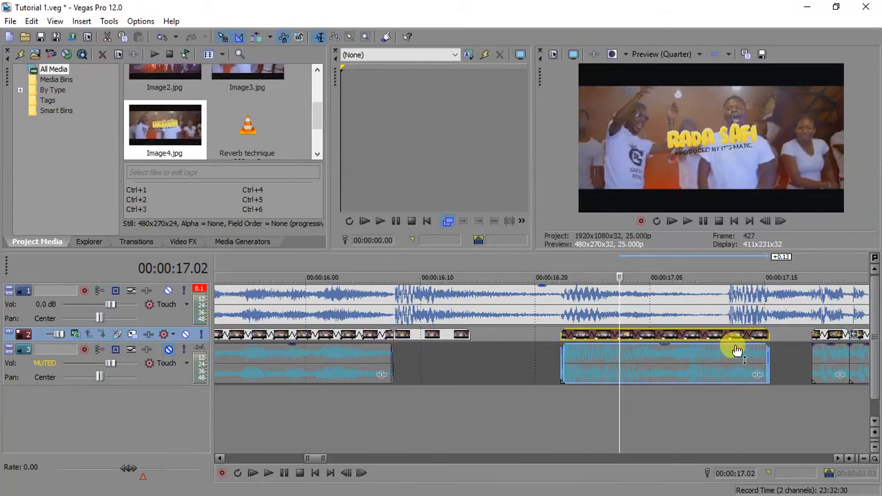
click(689, 337)
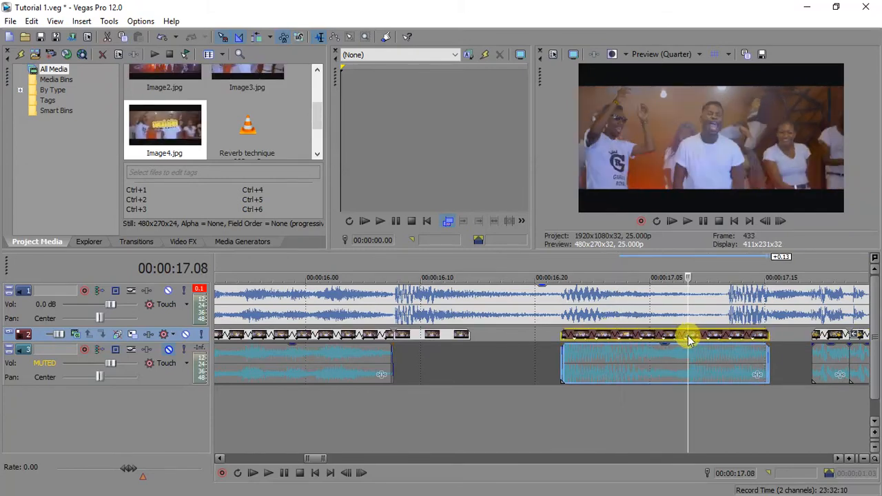
key(s)
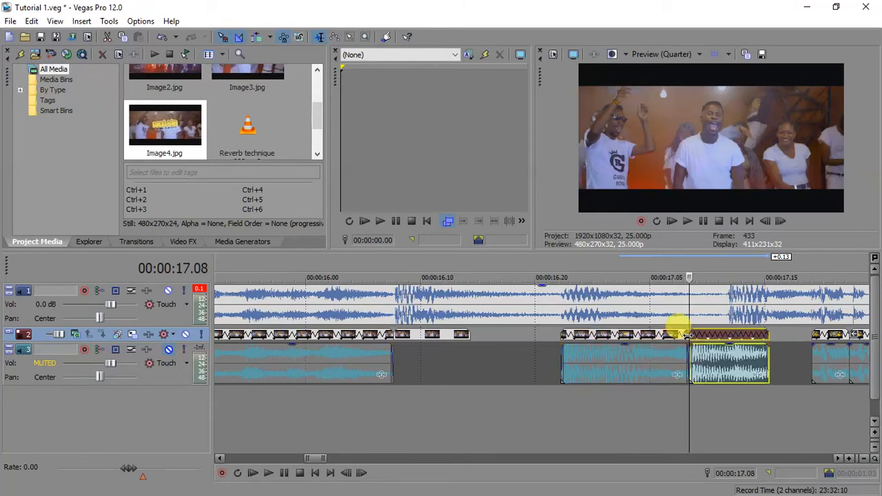
click(616, 357)
key(Delete)
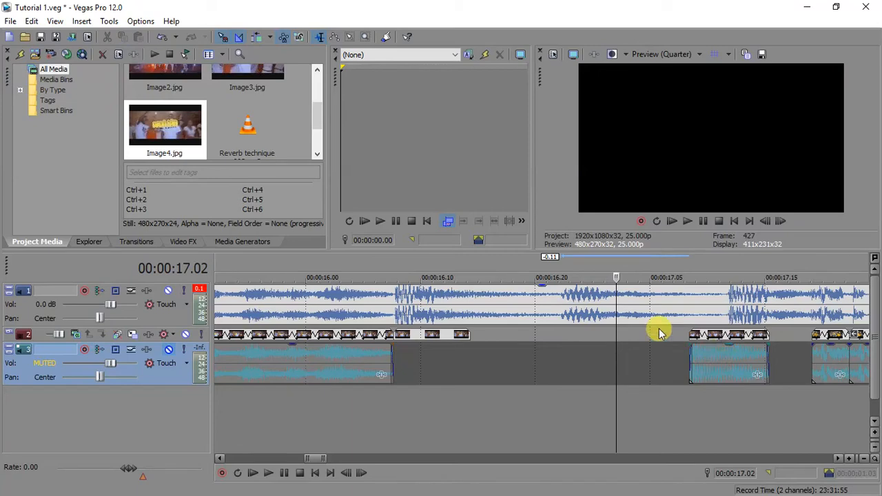
Step: Place Image4.jpg on the beat at about 00:00:16.22 and cut its end at 00:00:17.07
drag(175, 127, 567, 338)
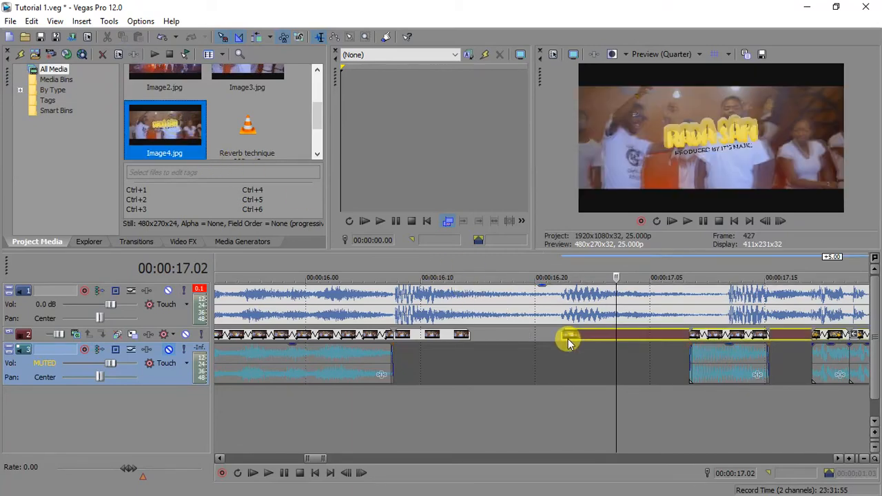
click(678, 338)
key(s)
key(Delete)
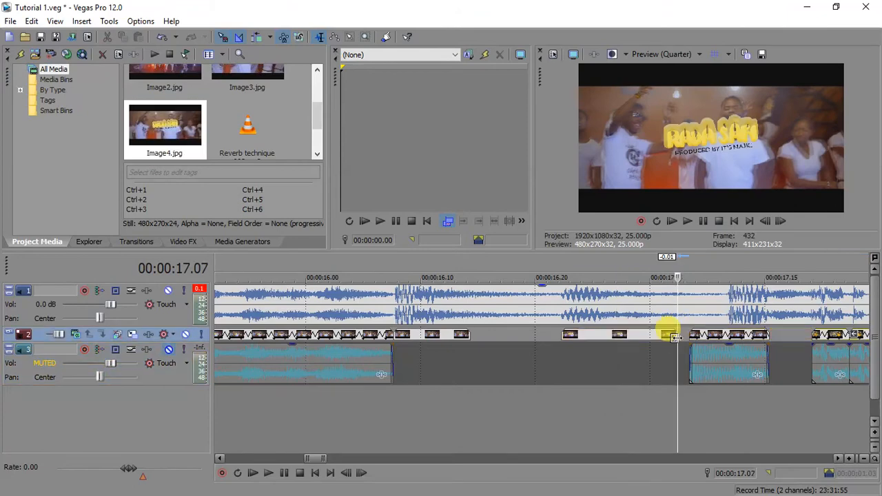
Step: Save the frame at 00:00:17.15 as JPEG snapshot Image5 and delete the short clip that ends there
click(690, 357)
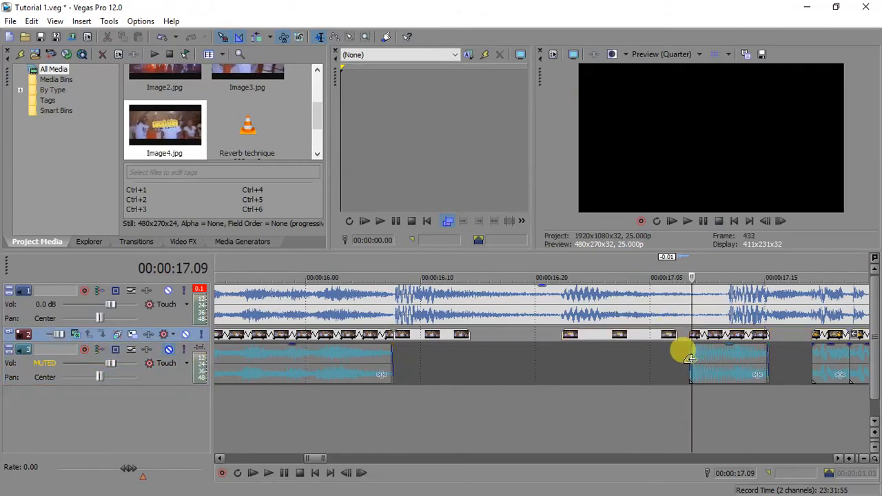
click(767, 359)
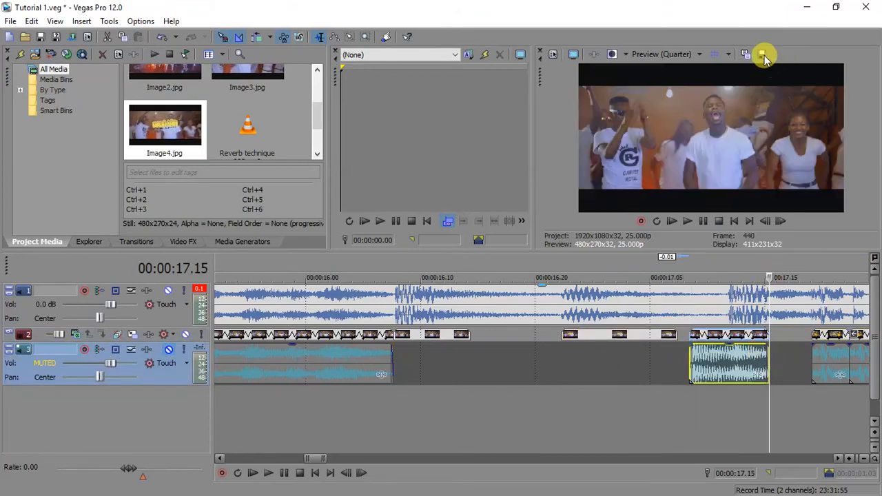
click(762, 54)
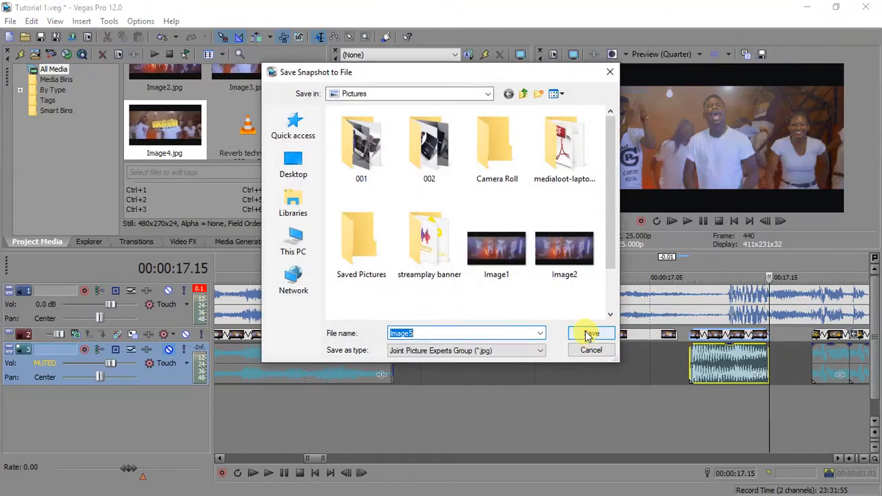
click(591, 334)
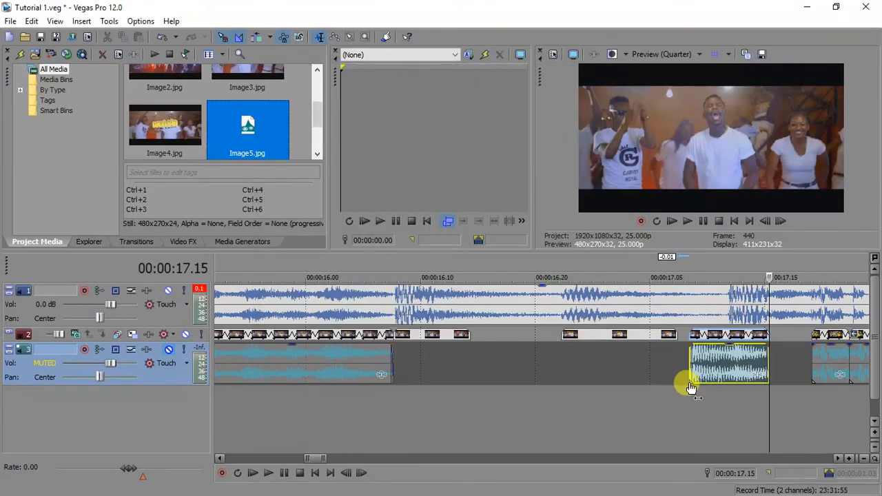
click(708, 371)
key(Delete)
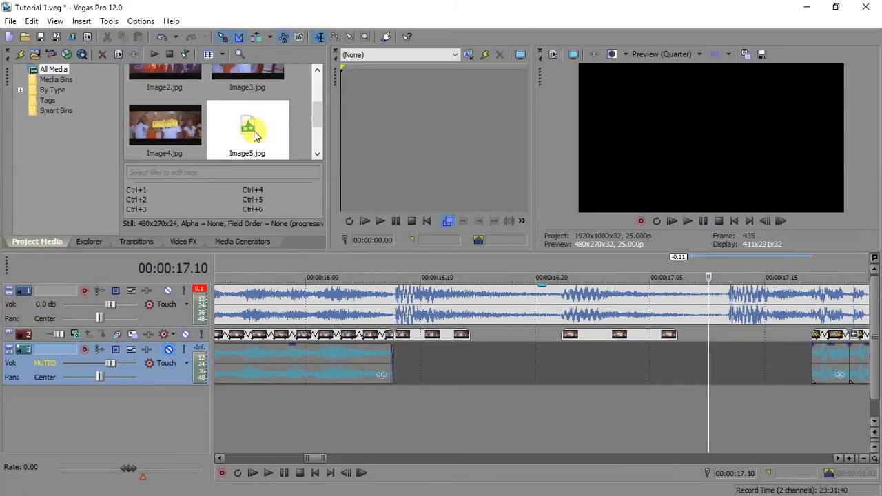
Step: Place Image5.jpg on the audio beat at about 00:00:17.12 and trim its end to about 00:00:17.18
drag(247, 128, 735, 331)
click(802, 340)
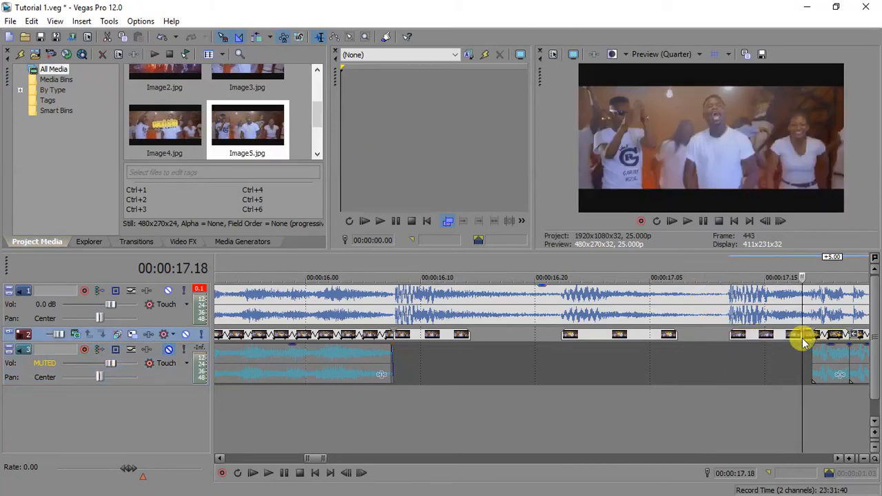
drag(799, 337, 805, 338)
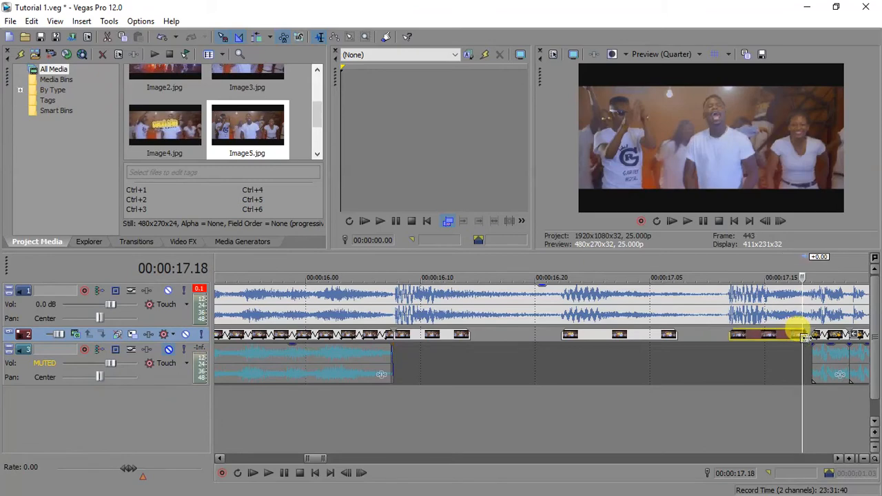
Step: Extend the Image3 still's end to about 00:00:16.21 and the Image4 still's end to about 00:00:17.10
drag(470, 338, 534, 337)
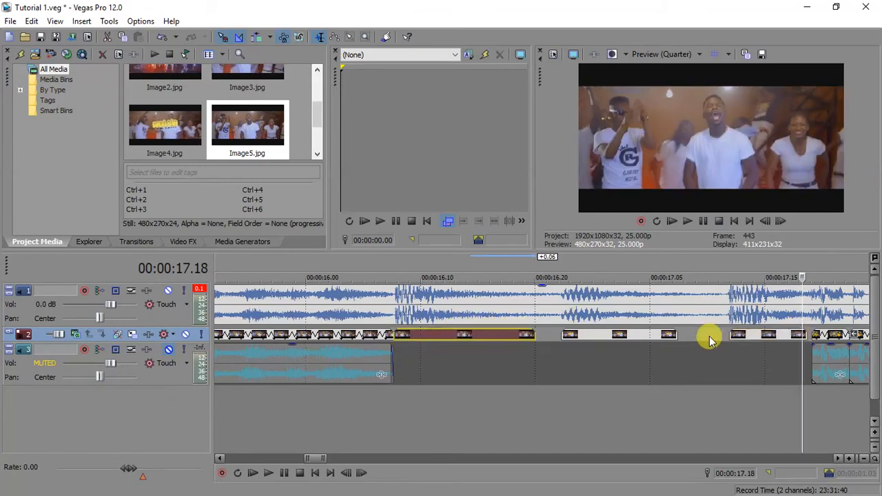
drag(674, 334, 706, 334)
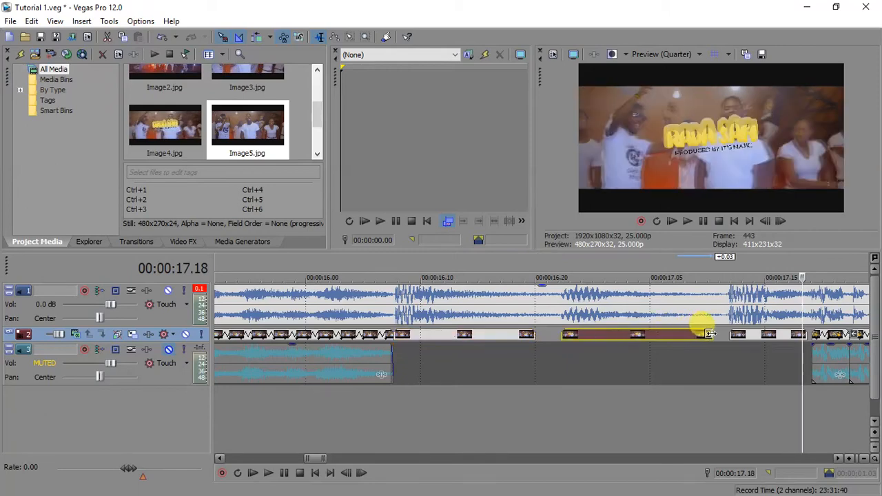
drag(530, 335, 542, 337)
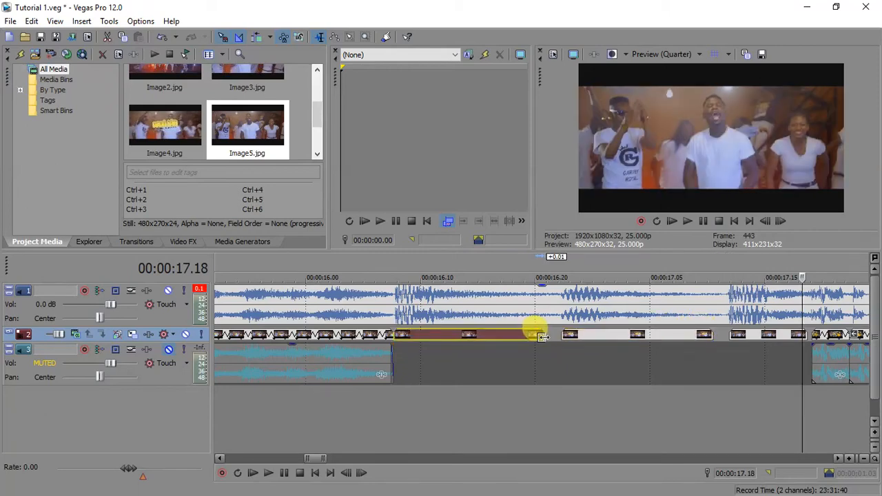
Step: Play the timeline from 00:00:11.16 to check how the stills and clips match the audio beats
scroll(538, 335, down, 10)
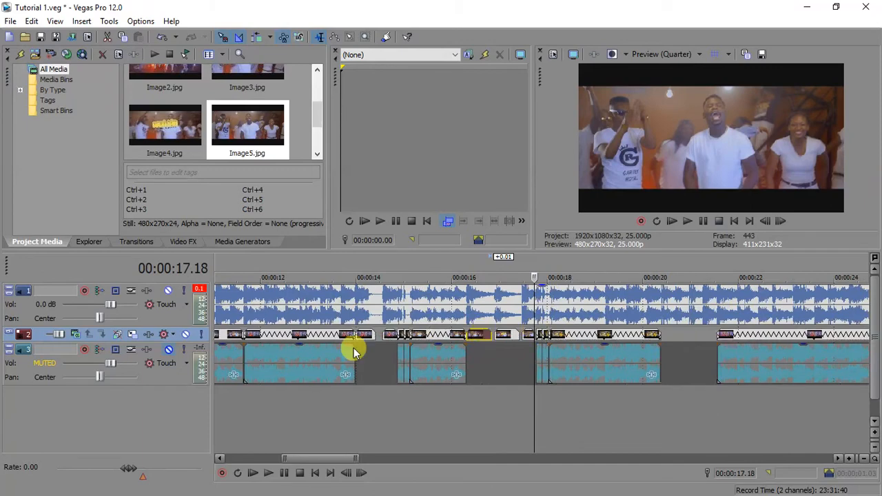
click(246, 361)
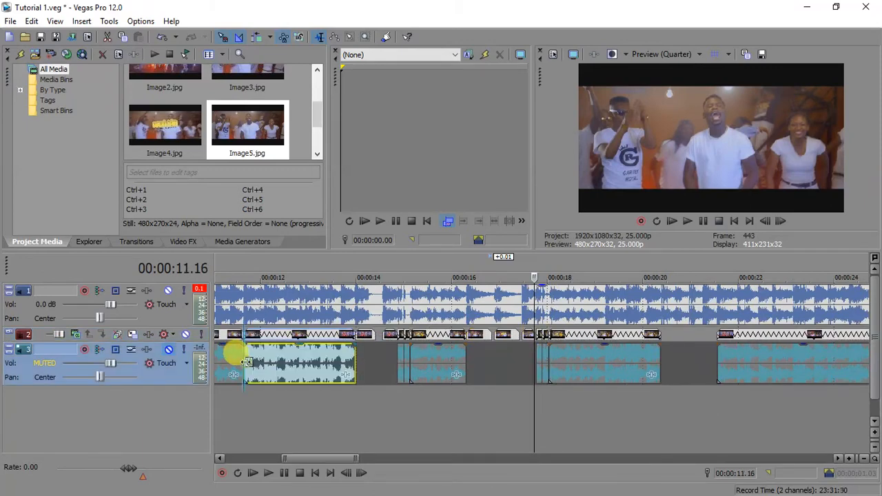
key(space)
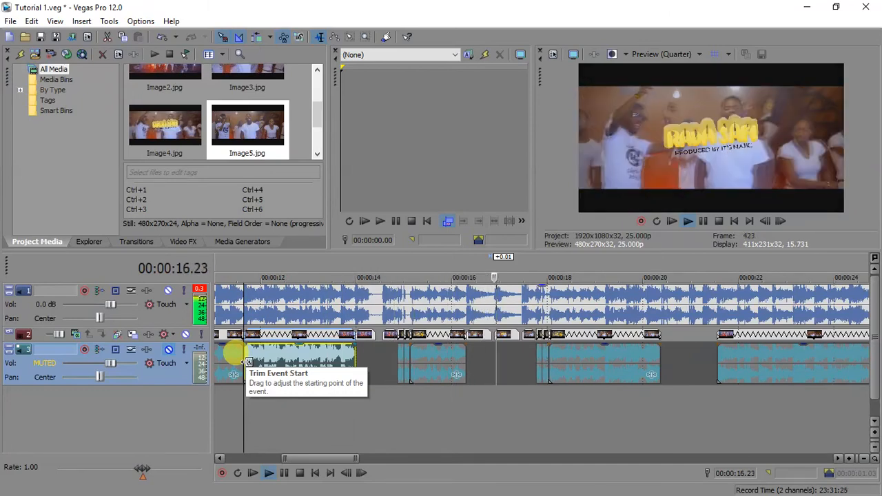
key(space)
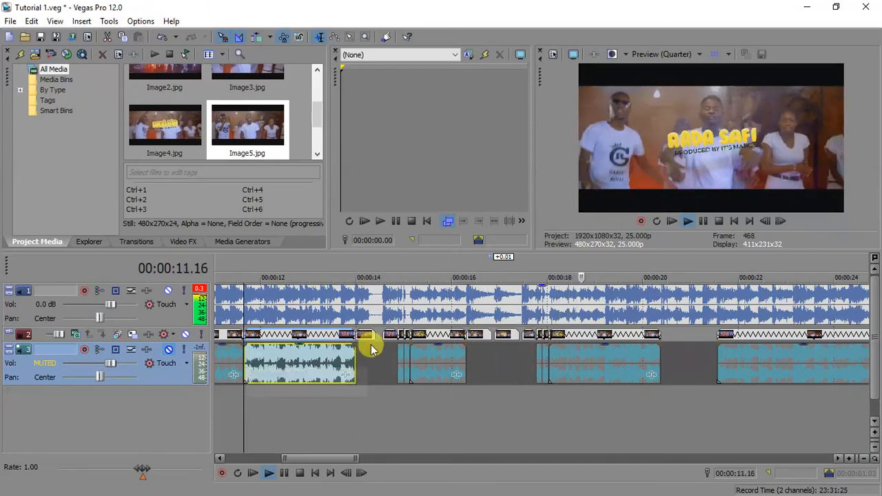
key(space)
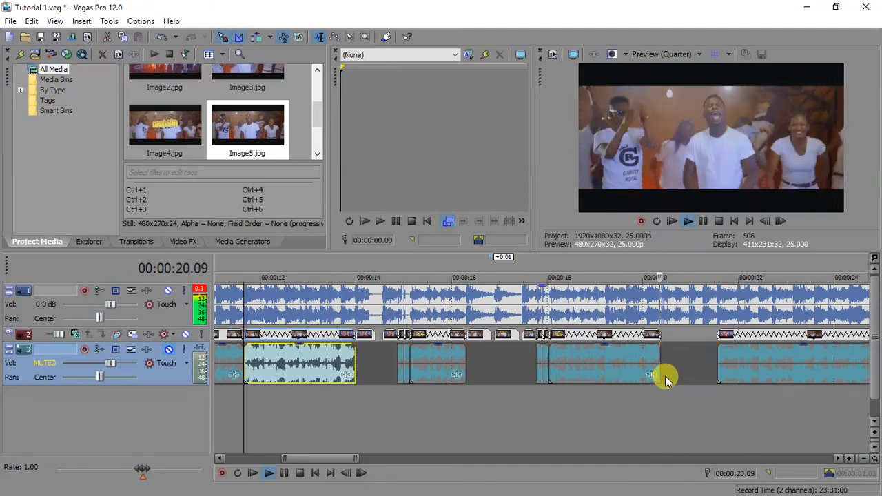
Step: Extend the clip ending at 00:00:20.10 across the gap to the next clip, and split it at 00:00:20.10
click(660, 339)
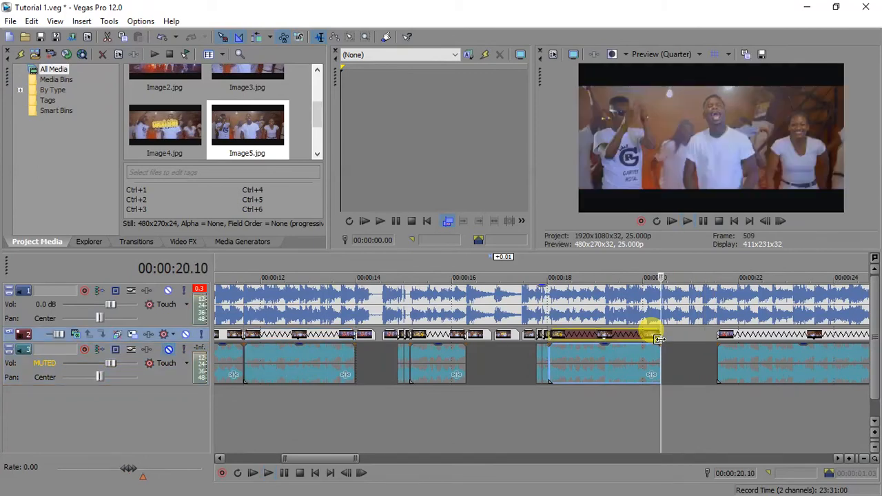
key(space)
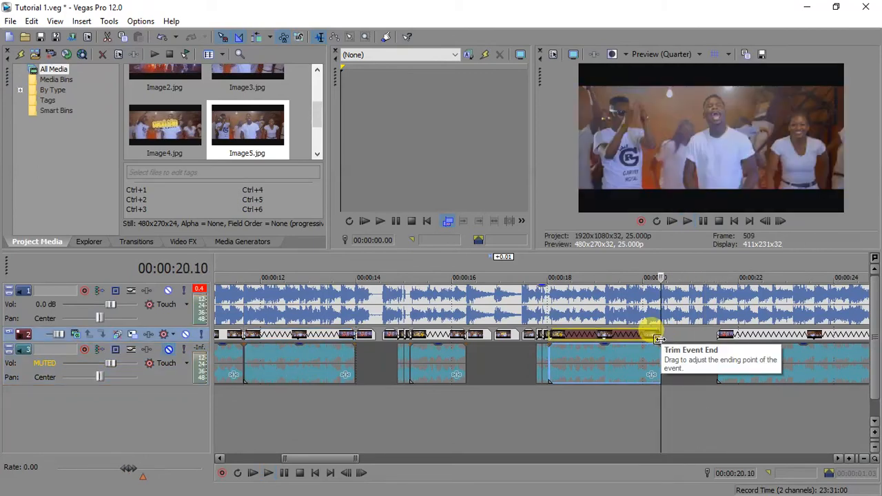
key(Up)
key(Up)
key(Up)
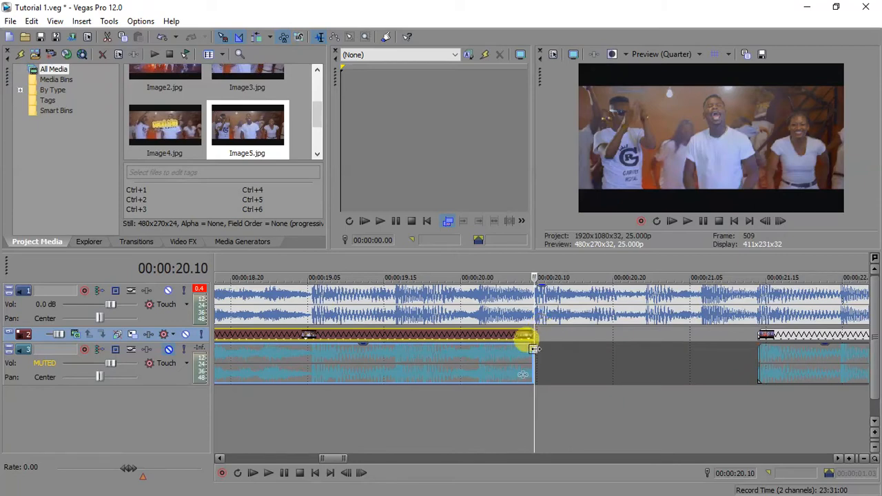
drag(534, 351, 755, 359)
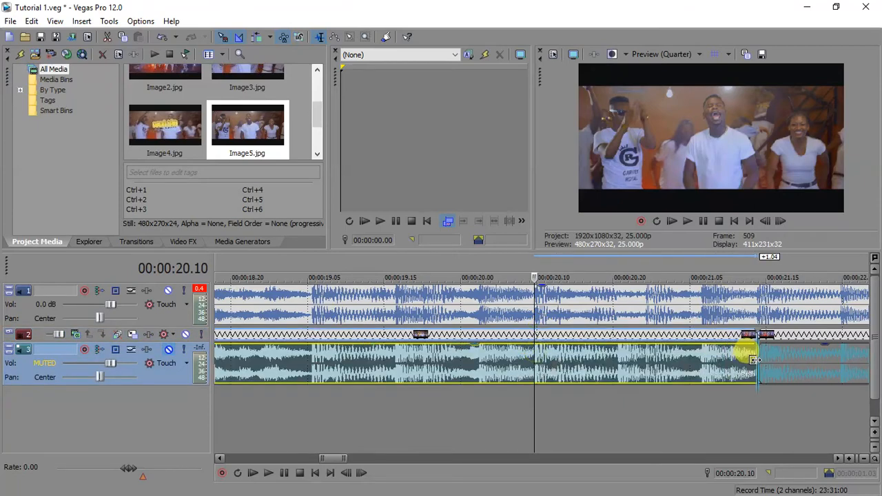
key(s)
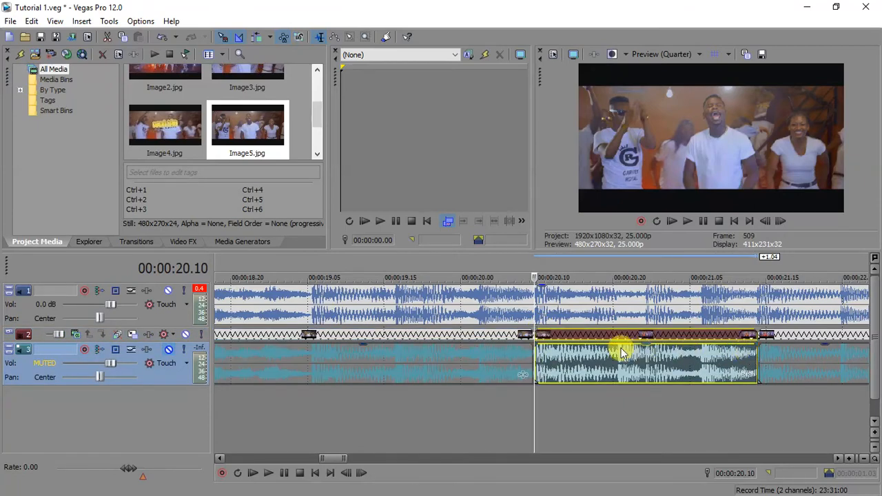
Step: Save the frame at 00:00:20.10 as JPEG snapshot Image6
key(space)
key(space)
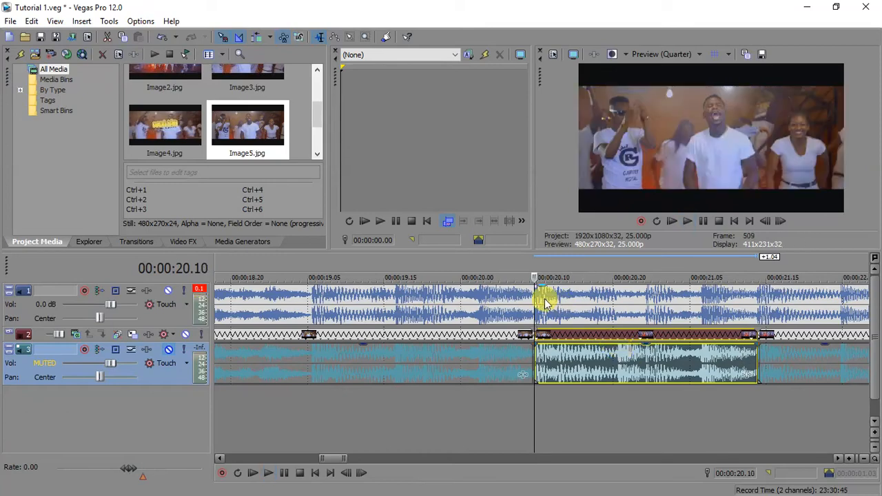
click(762, 54)
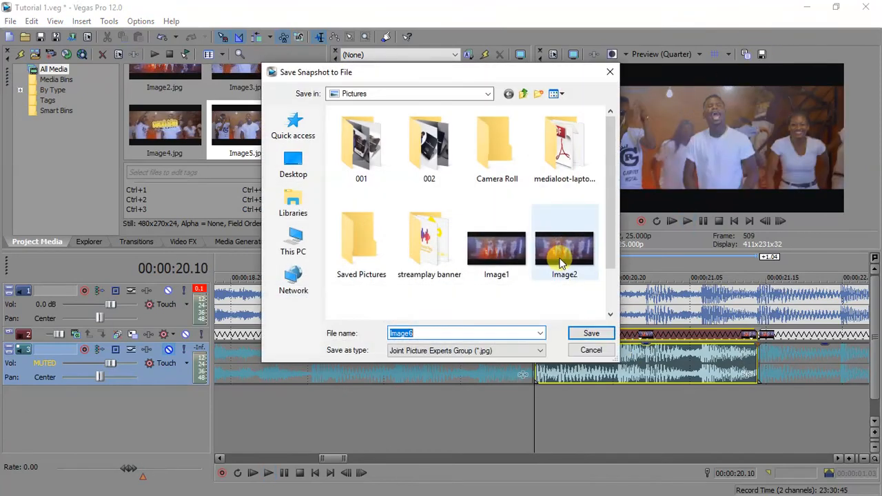
click(592, 333)
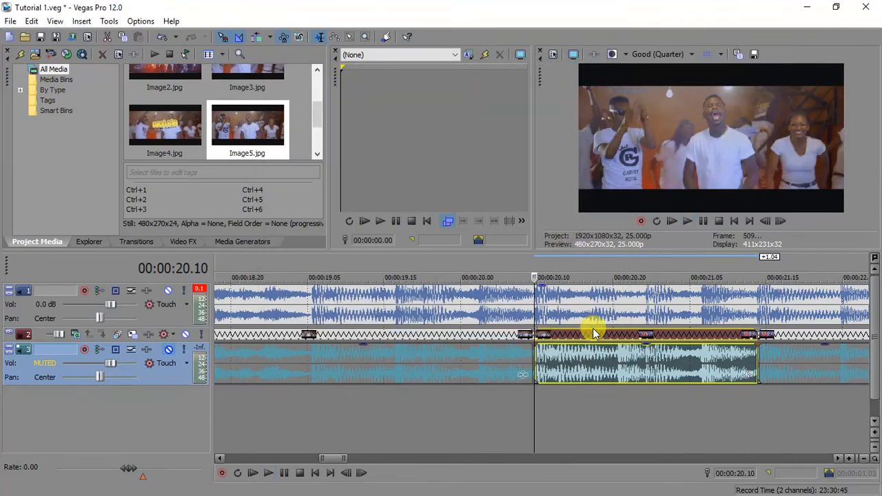
Step: Split the clip at 00:00:20.17 and delete the piece between 00:00:20.10 and 00:00:20.17
click(590, 338)
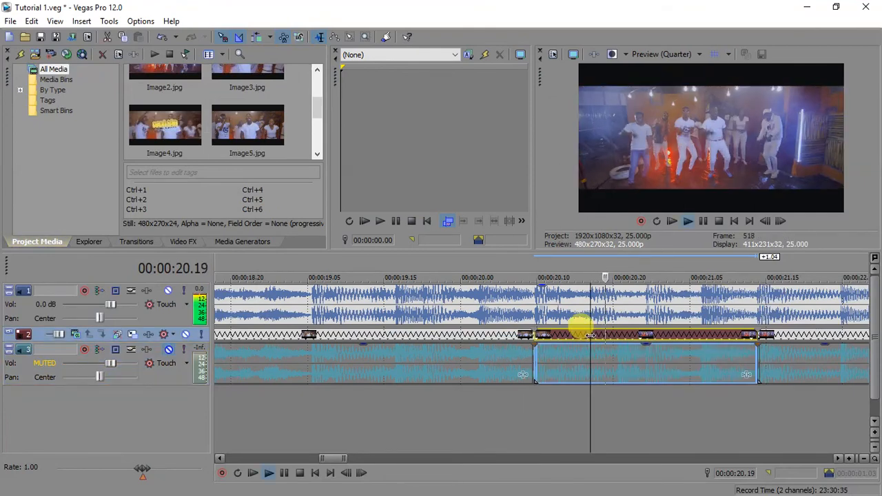
key(s)
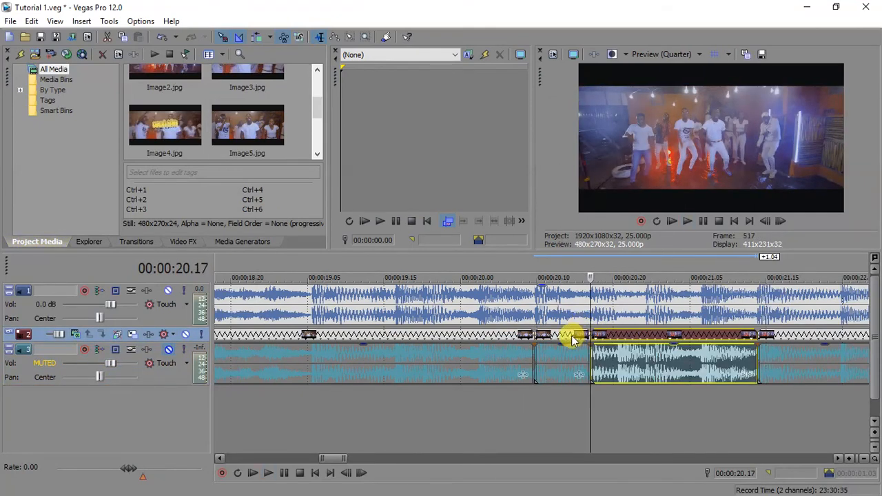
click(572, 339)
key(Delete)
Step: Save the frame at 00:00:20.18 as JPEG snapshot Image7
click(594, 336)
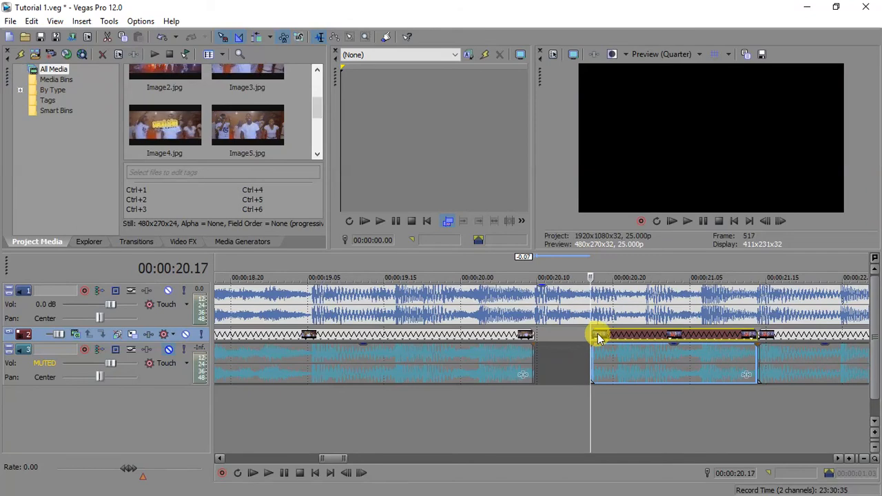
click(598, 338)
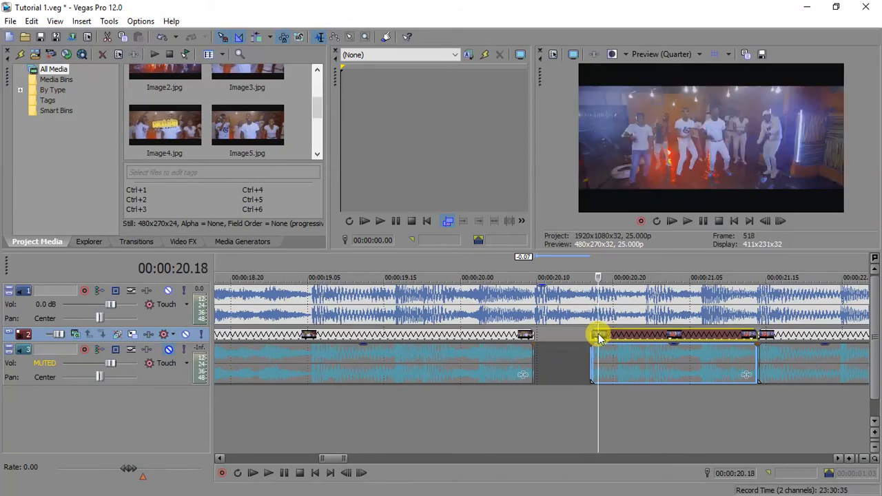
click(764, 55)
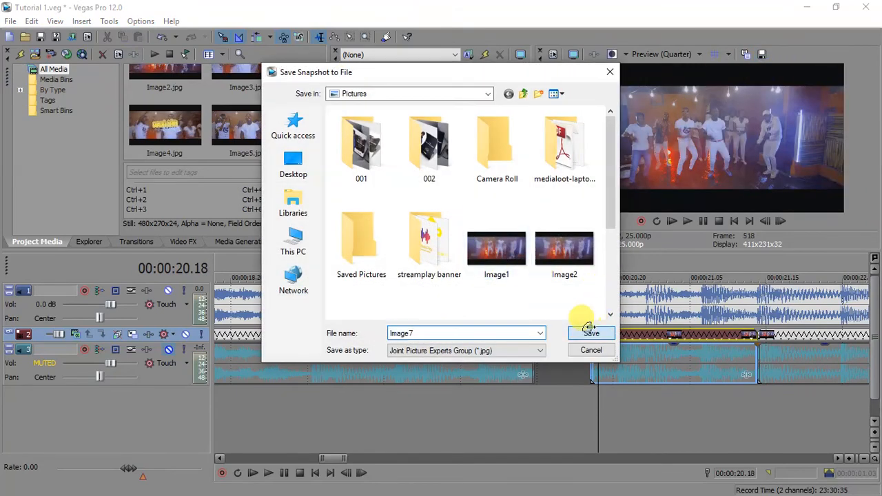
click(590, 332)
Step: Check the beat at 00:00:20.24 by playing briefly, and split the clip there
click(645, 336)
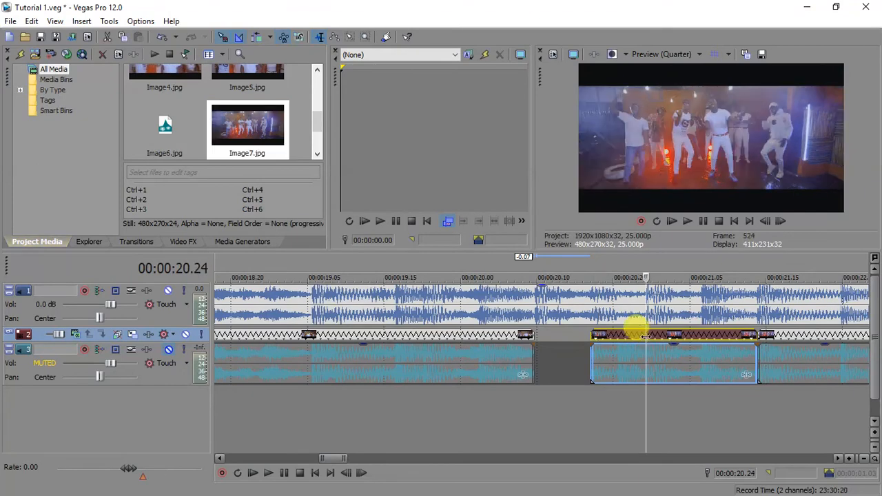
key(space)
key(space)
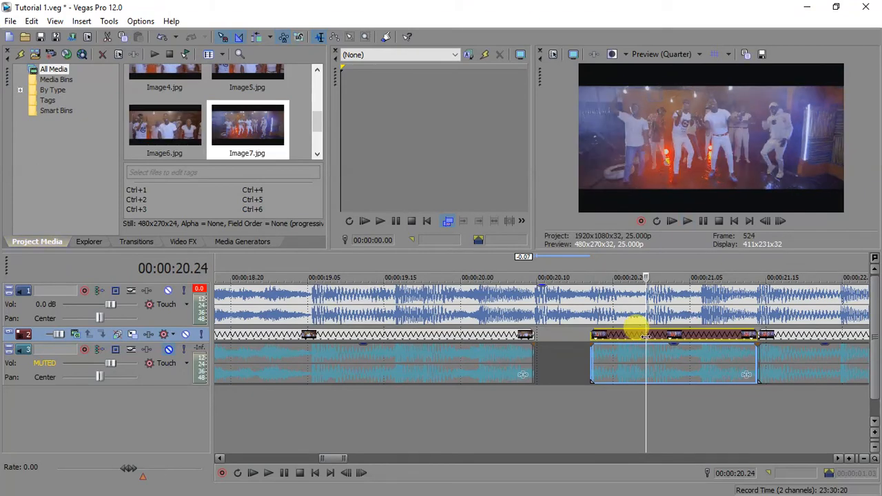
key(s)
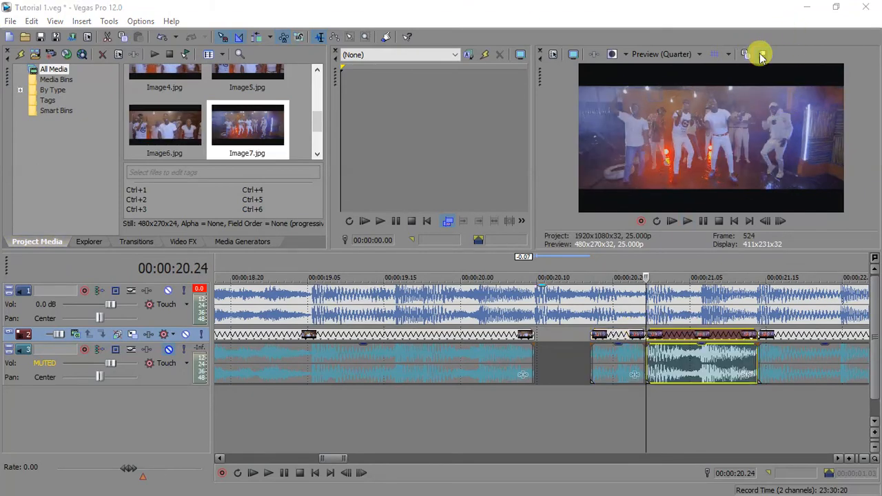
Step: Save the frame at 00:00:20.24 as snapshot Image8 and delete the clip piece between 00:00:20.17 and 00:00:20.24
click(762, 55)
click(586, 333)
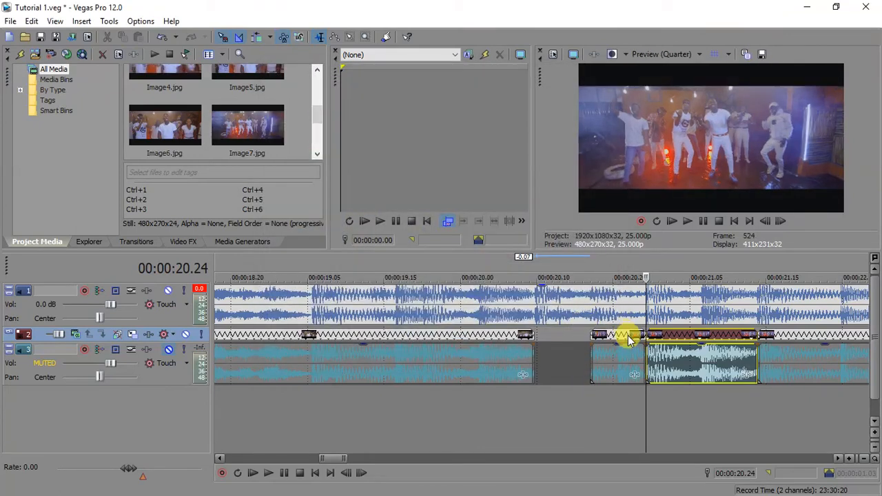
click(614, 339)
key(Delete)
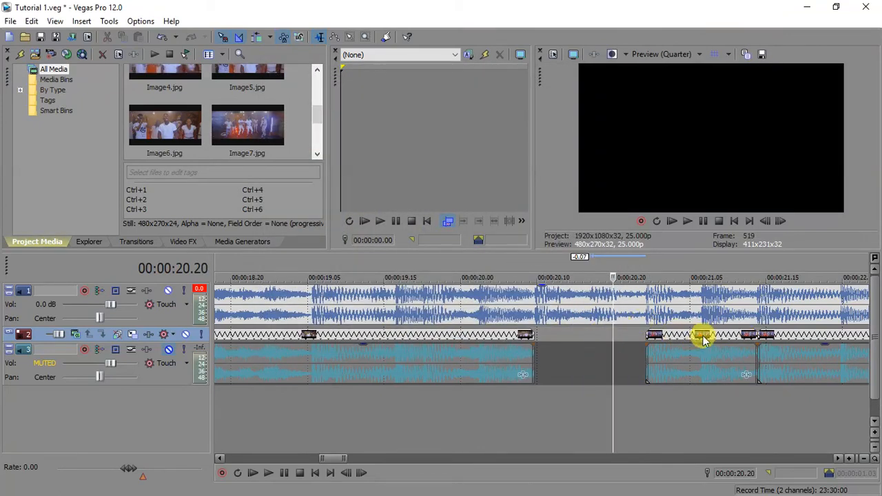
Step: Save the frame at 00:00:21.06 as snapshot Image9 and delete the remaining clip piece that starts at 00:00:20.24
click(703, 339)
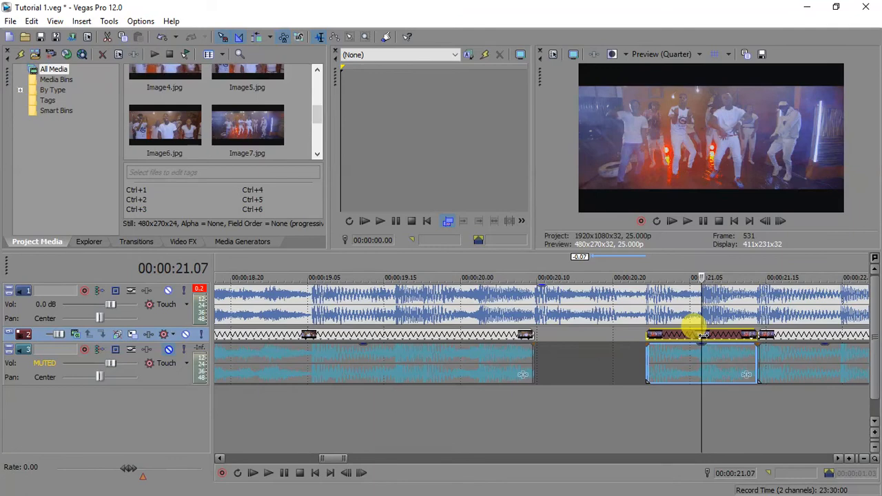
key(Left)
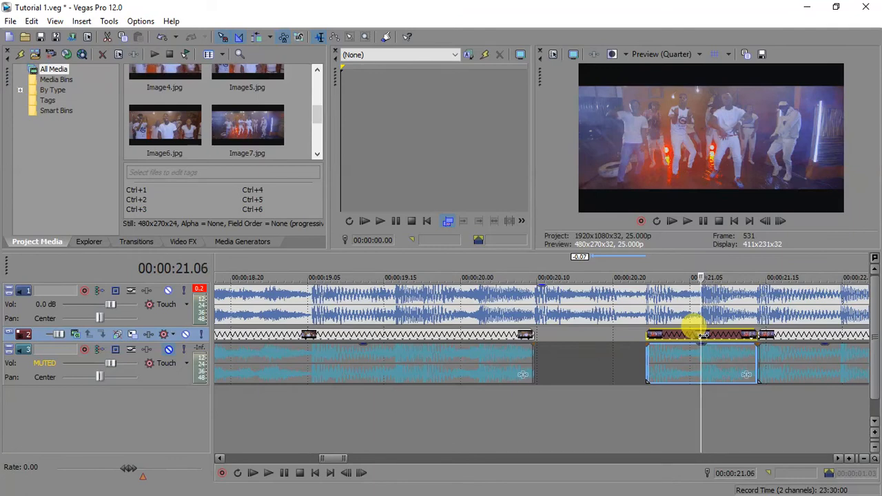
click(761, 54)
click(582, 331)
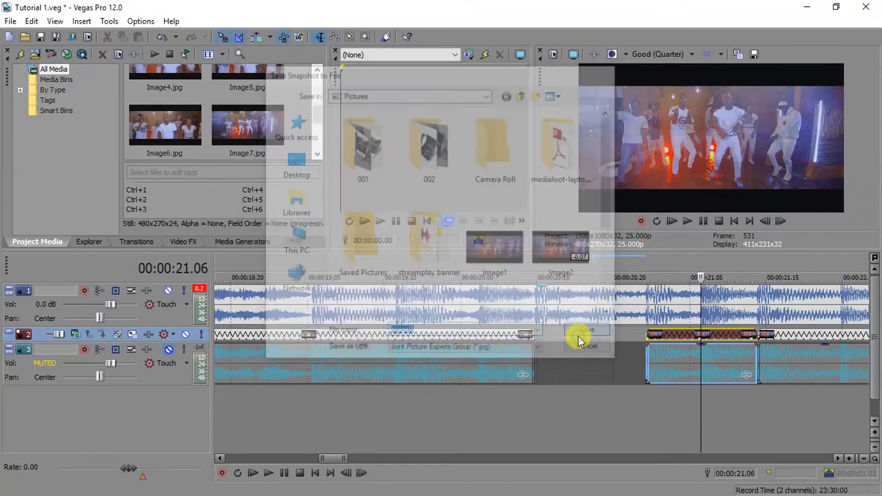
click(704, 365)
key(Delete)
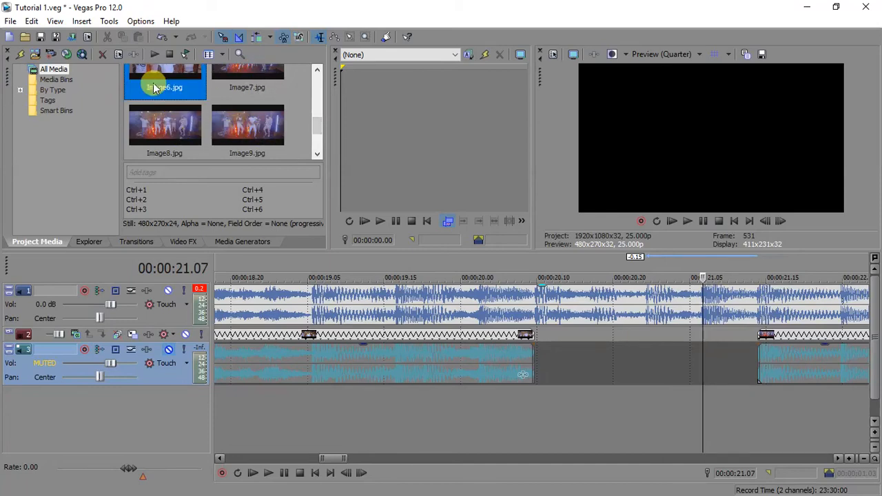
Step: Place the Image6 still from 00:00:20.10 to 00:00:20.17 and the Image7 still from there to 00:00:20.24, deleting the excess
drag(151, 87, 588, 336)
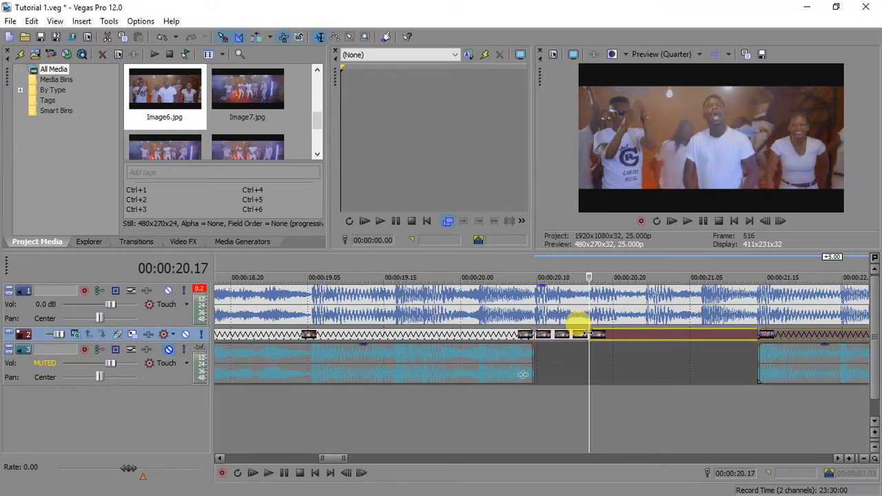
drag(247, 93, 646, 339)
key(s)
key(Delete)
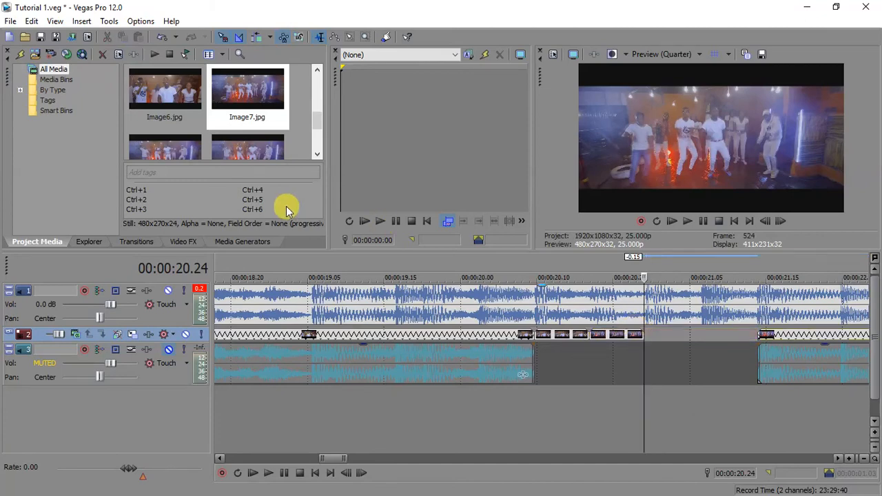
Step: Place the Image8 still from 00:00:20.24 to 00:00:21.06, deleting the excess, and fill the rest of the gap with the Image9 still
drag(169, 153, 698, 335)
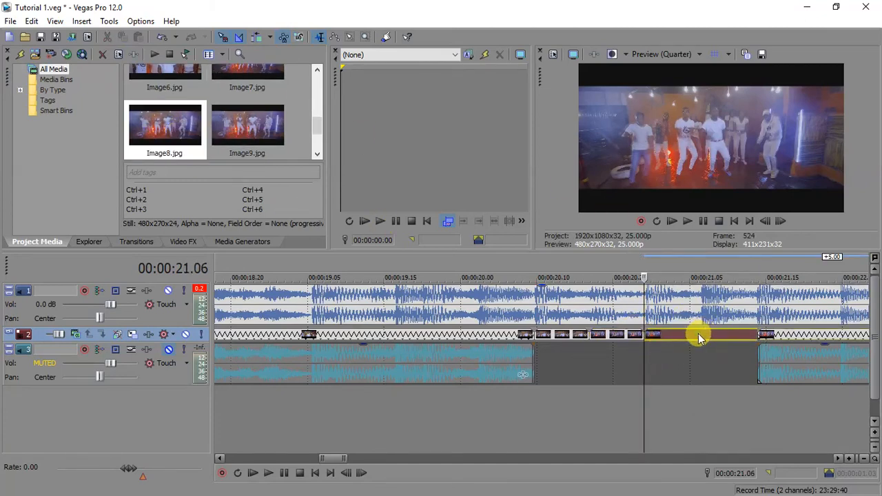
key(s)
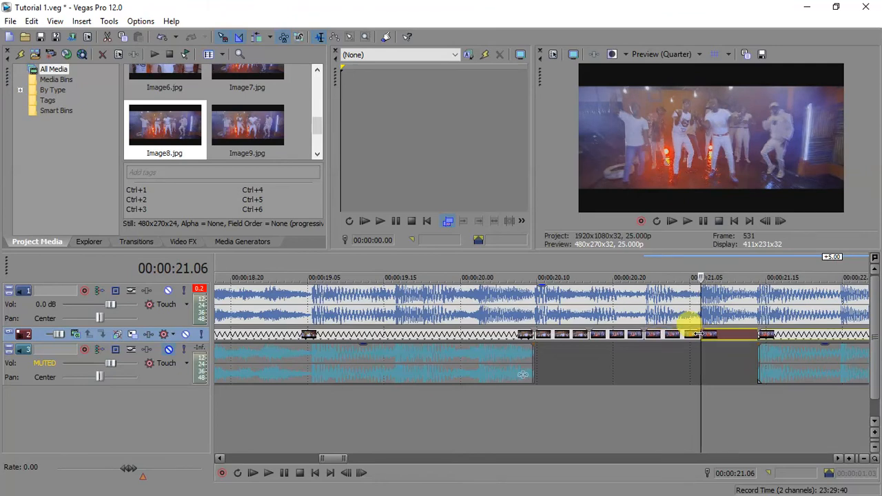
key(Delete)
mouse_move(234, 116)
mouse_down()
mouse_move(228, 120)
mouse_move(669, 309)
mouse_move(717, 349)
mouse_move(705, 344)
mouse_move(746, 330)
mouse_move(757, 336)
mouse_up()
Step: Play the timeline twice from 00:00:17.19 to check how the new stills match the audio beats
scroll(748, 332, down, 6)
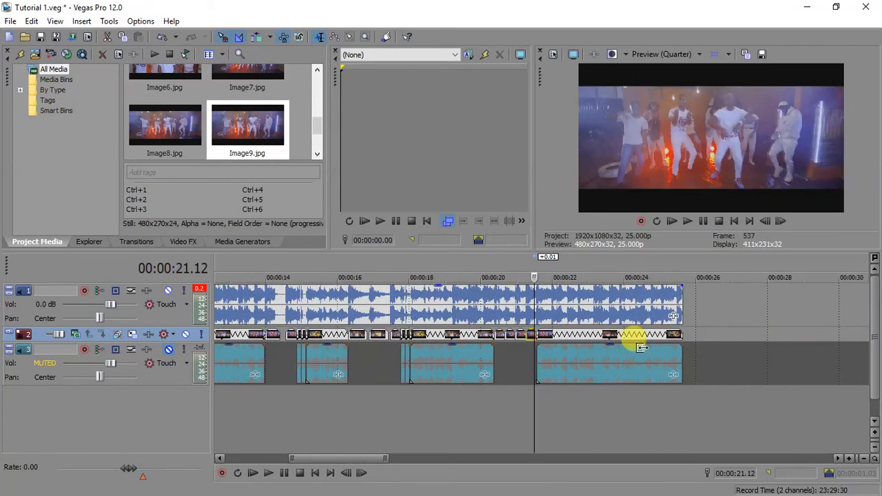
click(401, 361)
key(space)
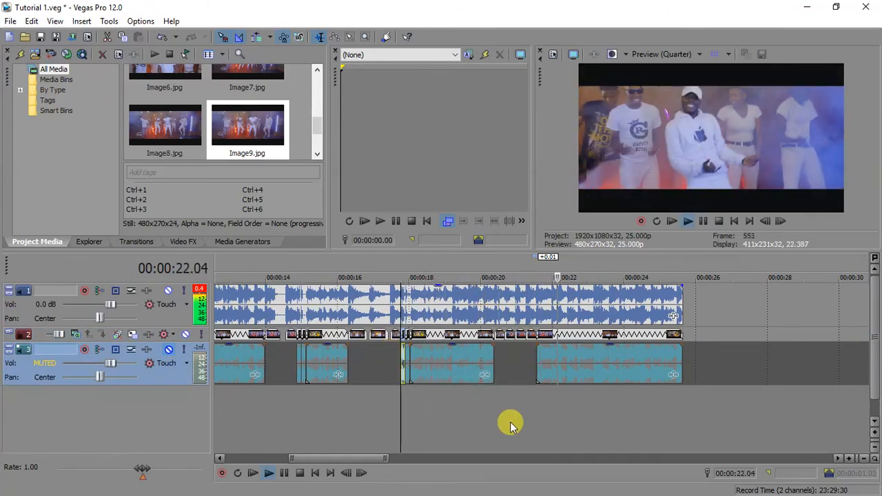
key(space)
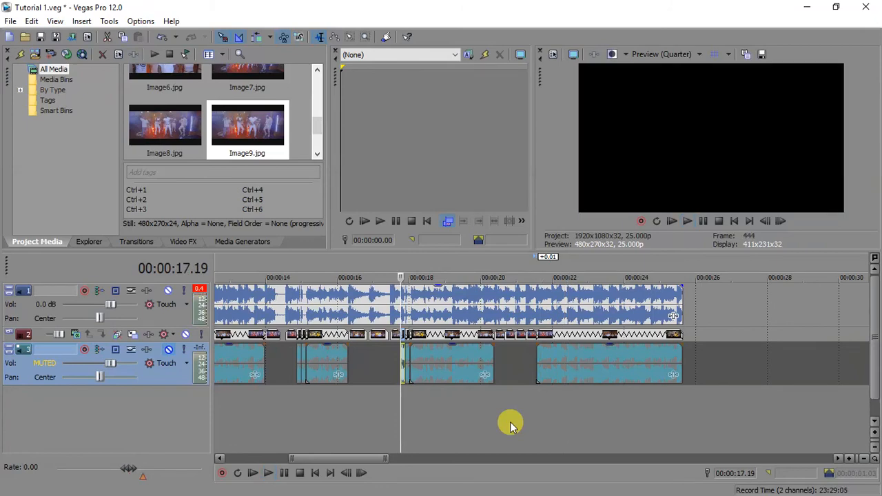
key(space)
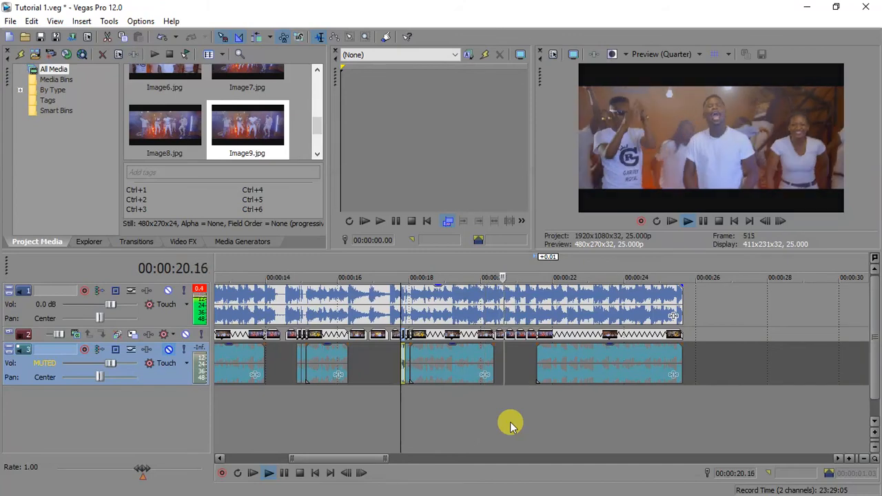
key(space)
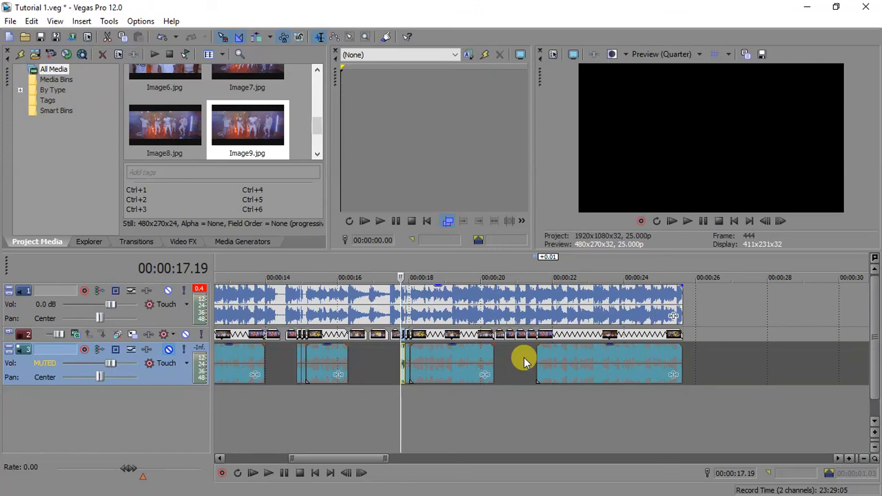
key(super)
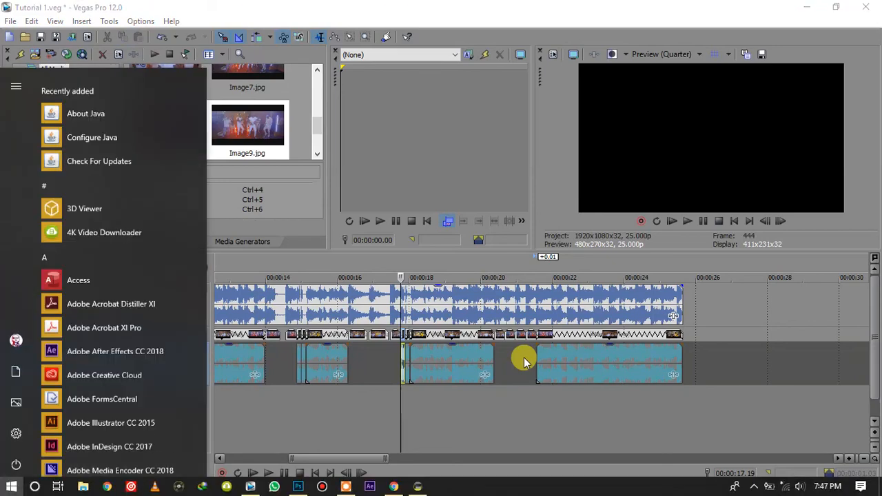
click(346, 488)
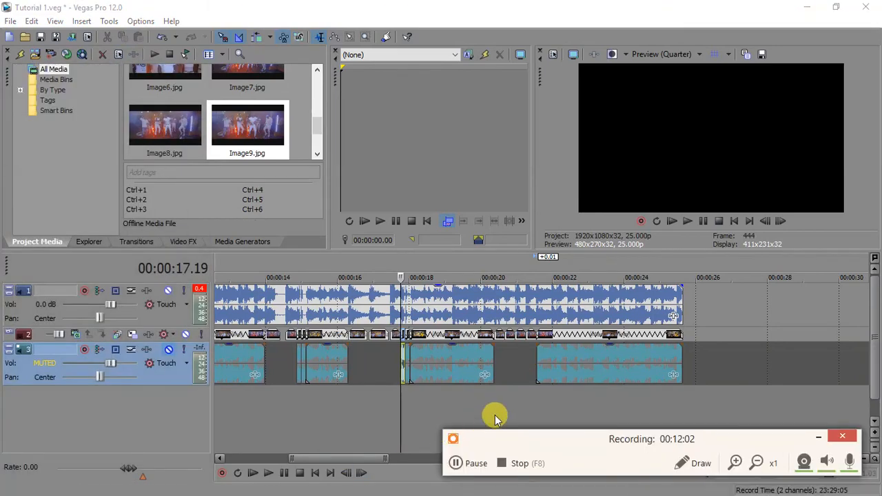